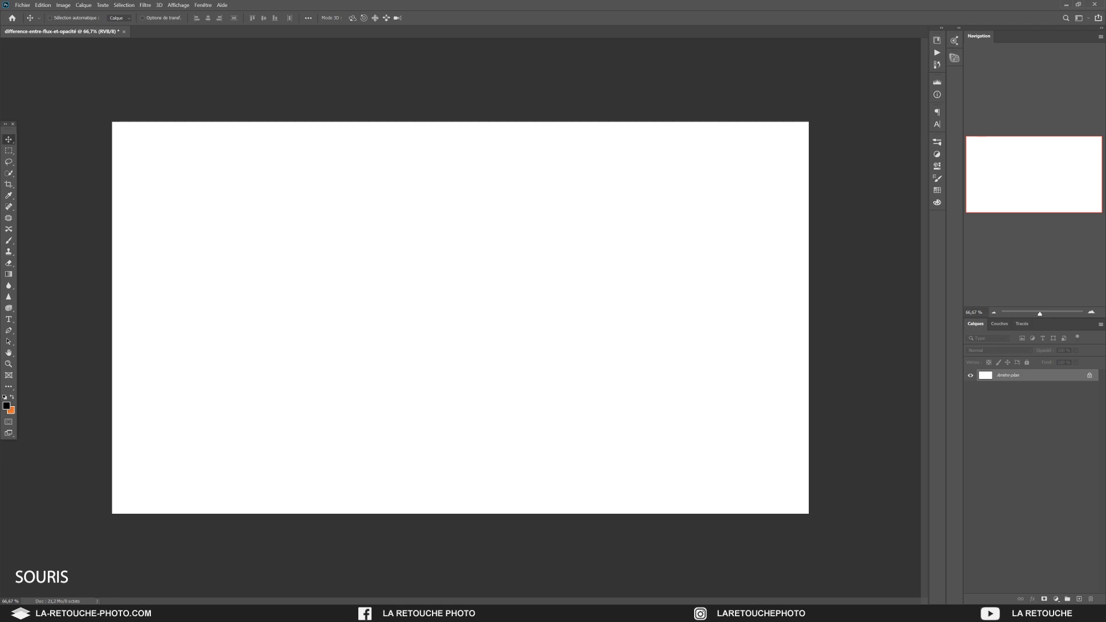
Step: Add the text "OPACITÉ" in black and move it to the upper part of the canvas's left half
key("t")
left_click(265, 200)
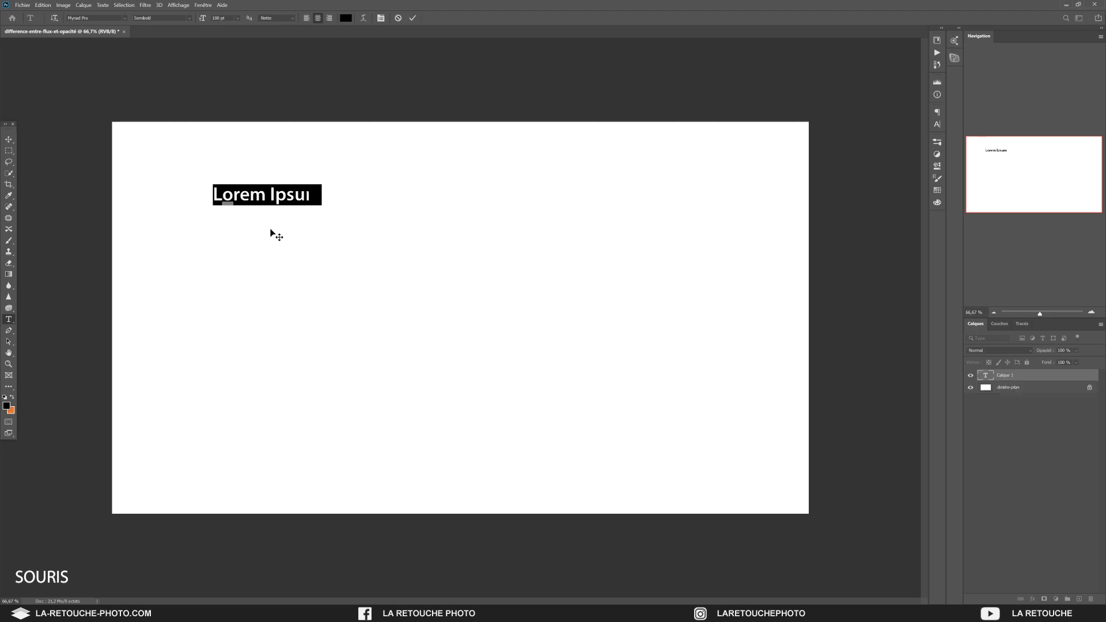
type("OPACITÉ")
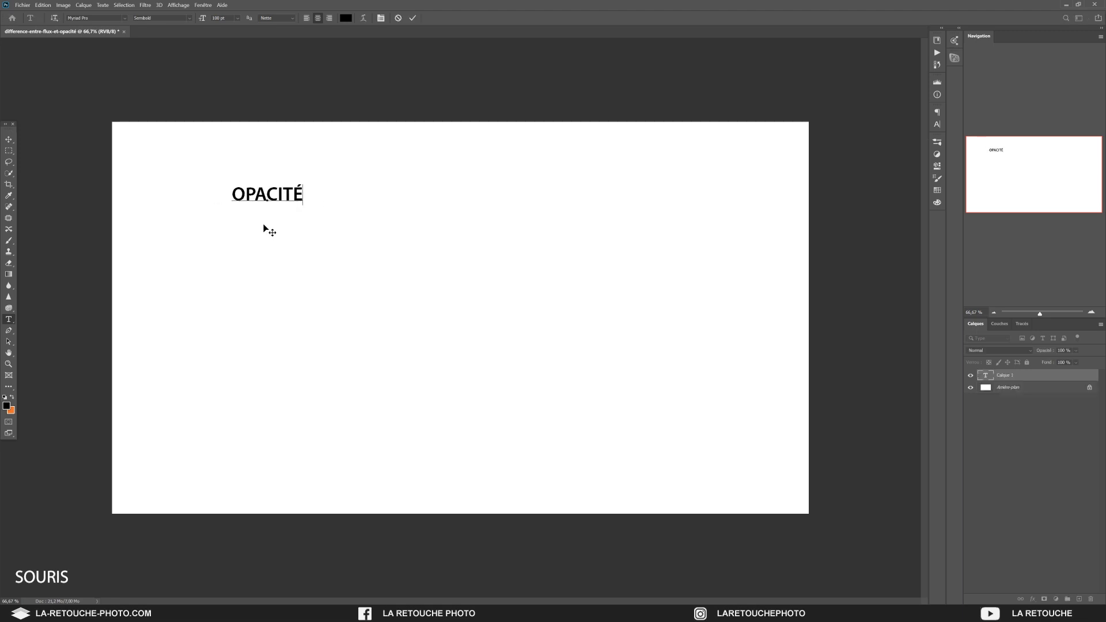
left_click(7, 141)
left_click_drag(265, 194, 300, 166)
Step: Add the text "FLUX" in the right half of the canvas, level with the OPACITÉ heading
key("t")
left_click(567, 192)
type("FLUX")
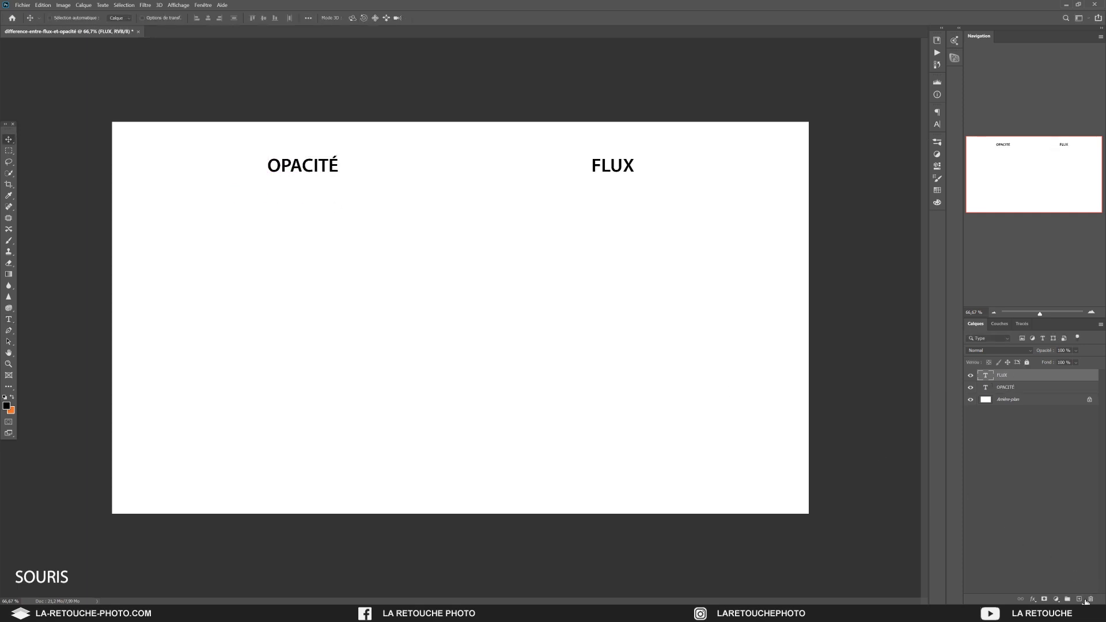
Step: Create a new layer and adjust the Brush tip's size and hardness, keeping the Normal painting mode
left_click(1083, 600)
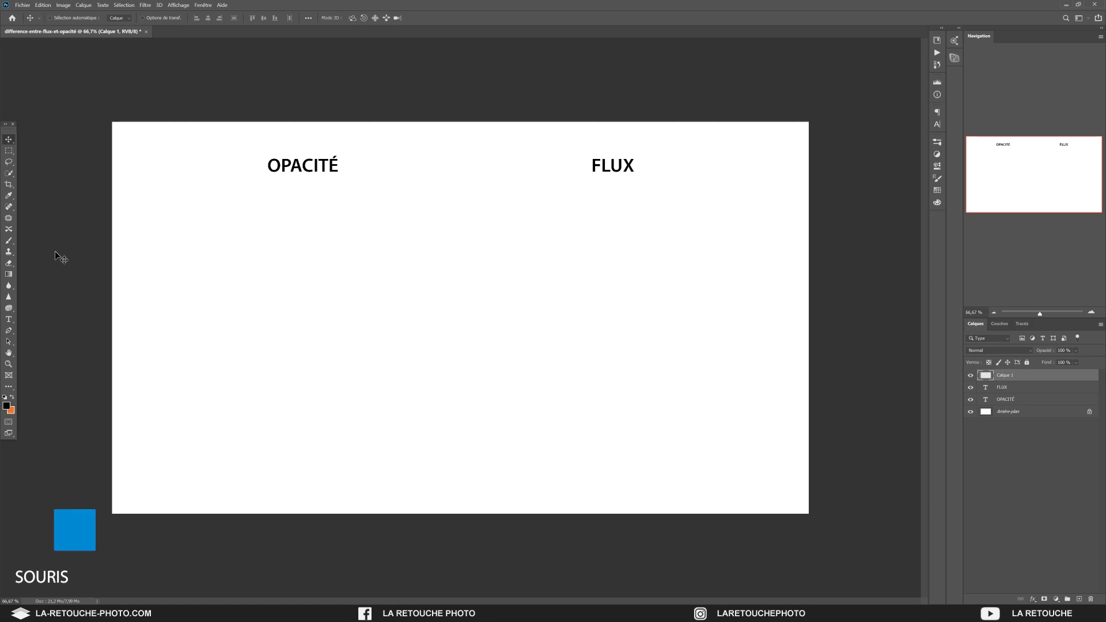
left_click(9, 241)
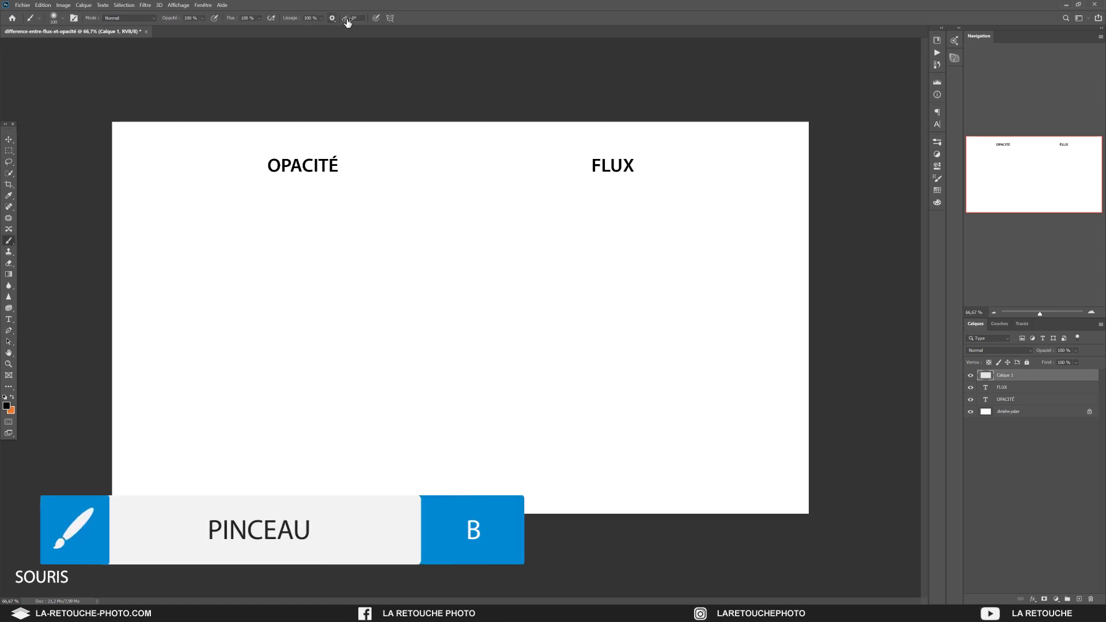
left_click(63, 18)
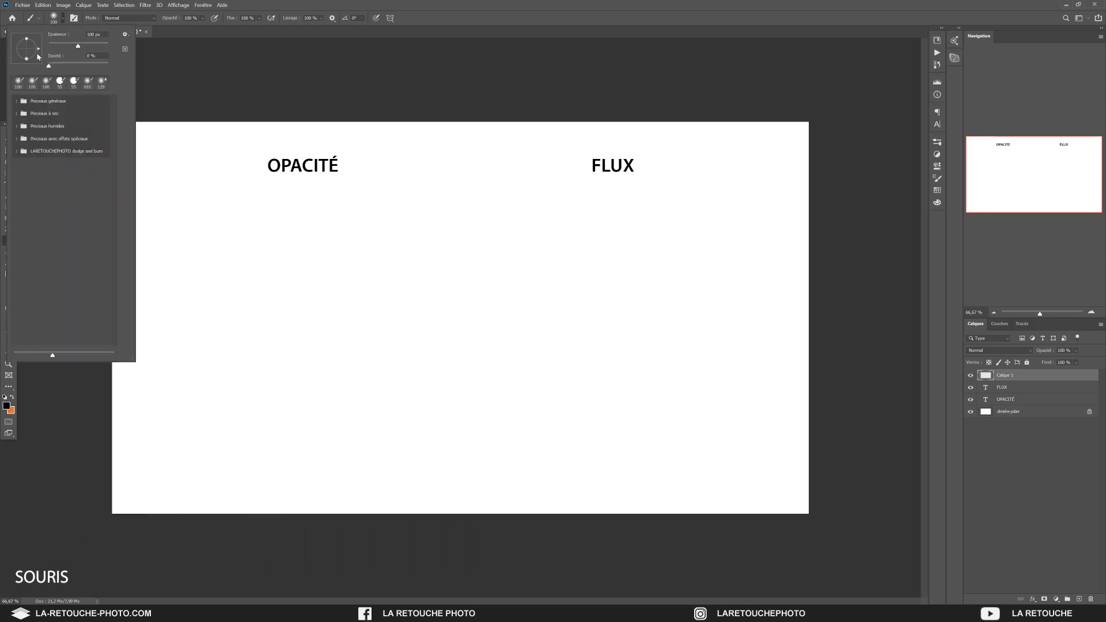
left_click_drag(101, 35, 89, 35)
left_click_drag(49, 68, 88, 68)
left_click_drag(88, 68, 62, 69)
key("Tab")
left_click(147, 20)
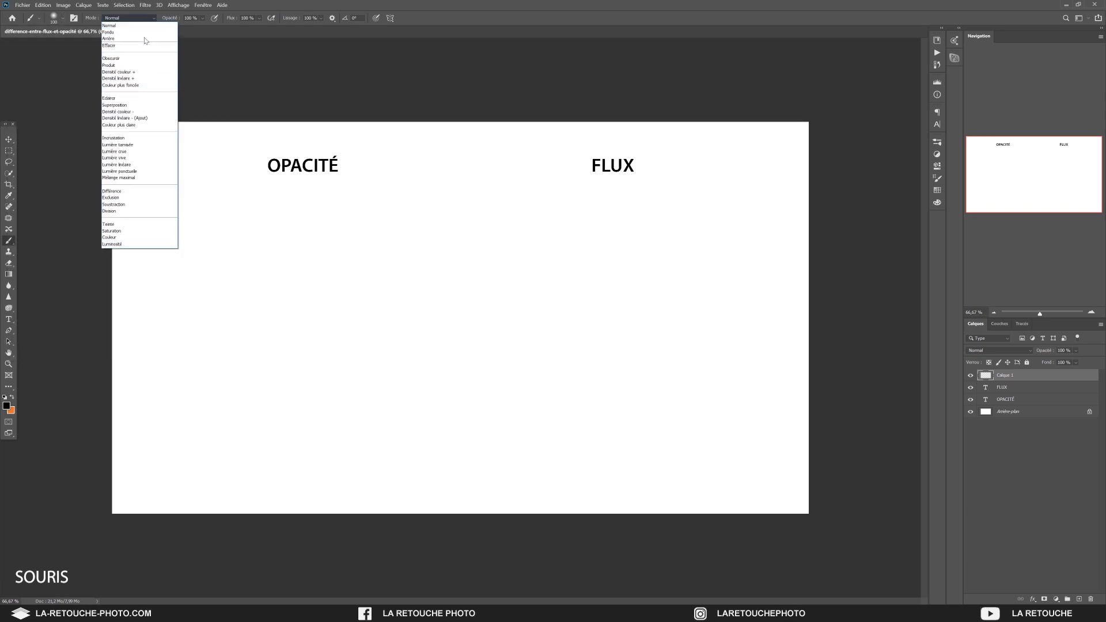
left_click(142, 20)
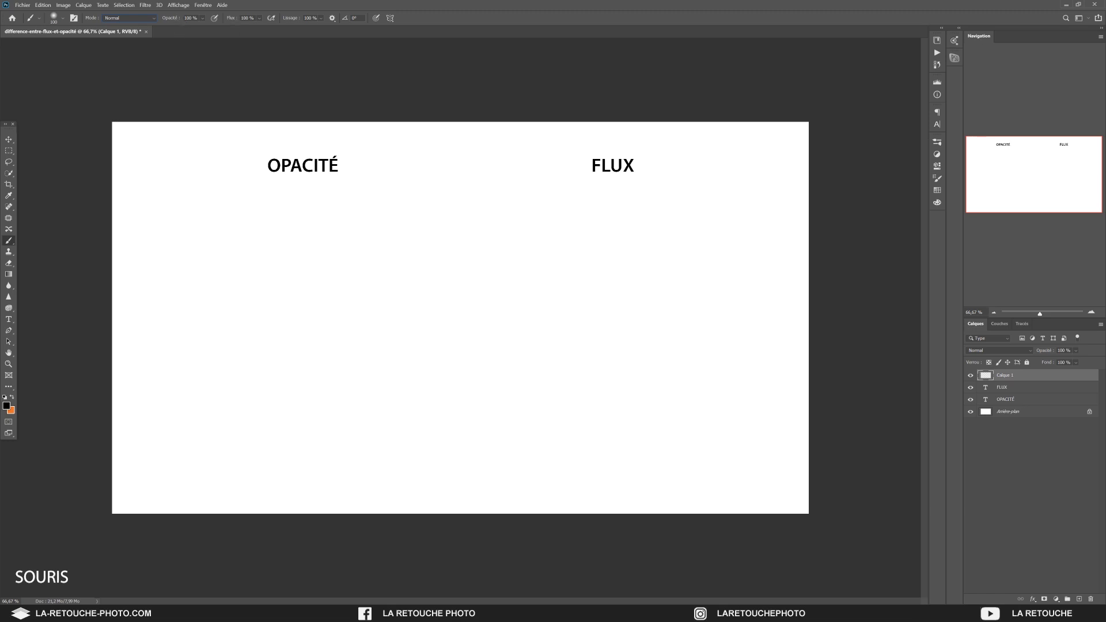
Step: Paint a thick horizontal black stroke under the OPACITÉ heading with brush opacity and flow at 100%
left_click(203, 19)
mouse_move(218, 28)
left_mouse_down()
mouse_move(187, 29)
mouse_move(220, 31)
left_mouse_up()
left_click(168, 22)
left_click_drag(167, 22, 201, 22)
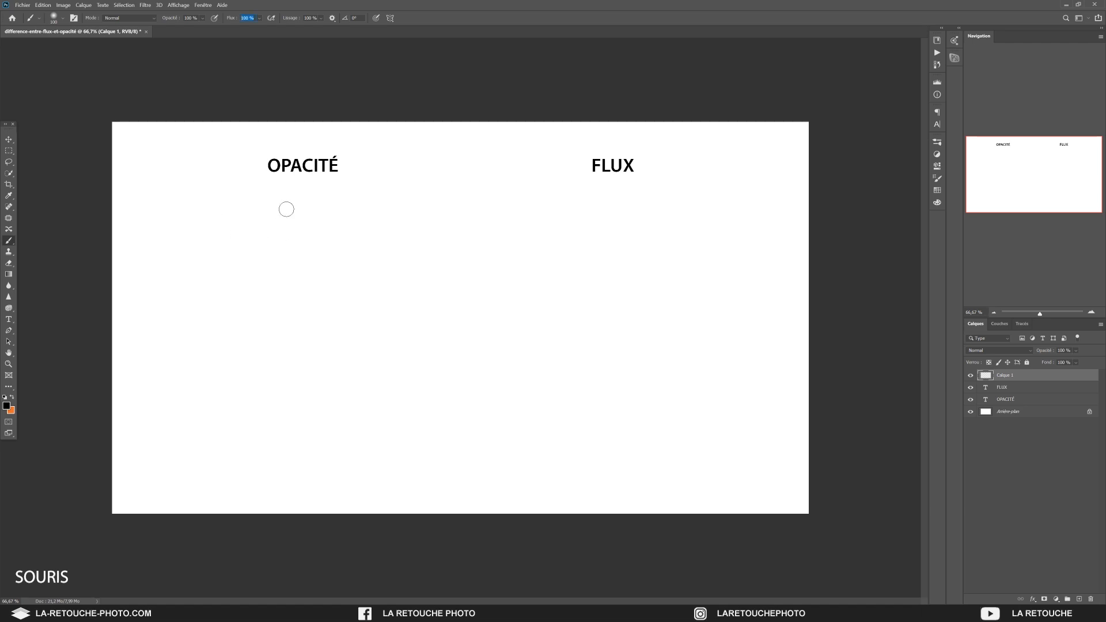
mouse_move(211, 209)
left_mouse_down()
mouse_move(377, 213)
mouse_move(193, 214)
mouse_move(404, 212)
mouse_move(200, 211)
mouse_move(391, 210)
mouse_move(216, 212)
mouse_move(381, 212)
left_mouse_up()
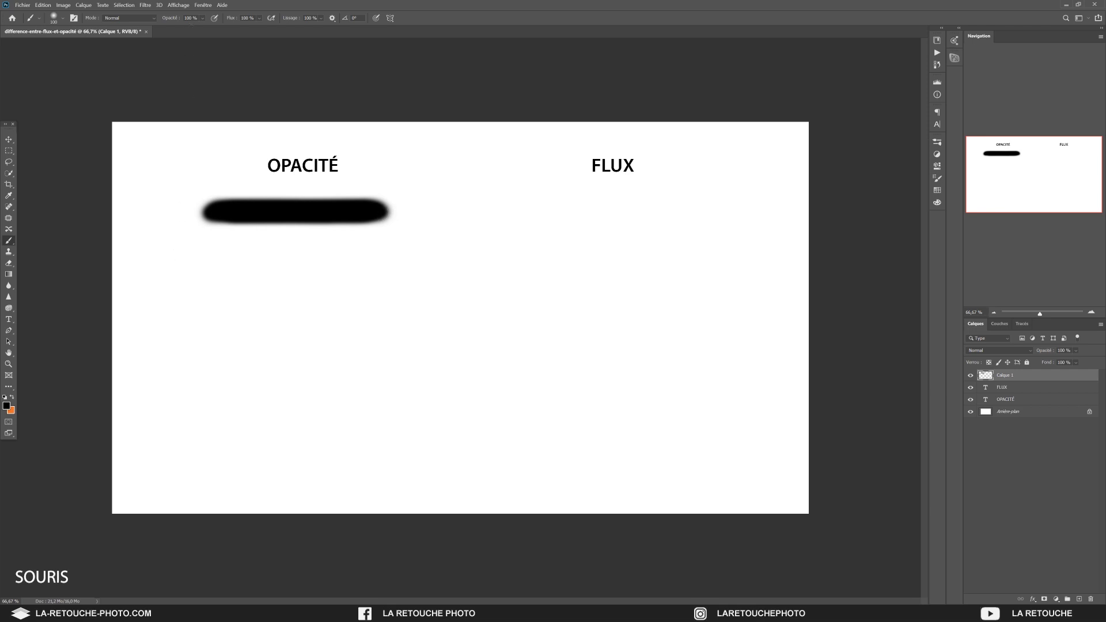
Step: Set the brush opacity to 50% and paint a second horizontal strip below the first, going back and forth over it
left_click(178, 18)
type("50")
key("Return")
left_click_drag(211, 281, 410, 279)
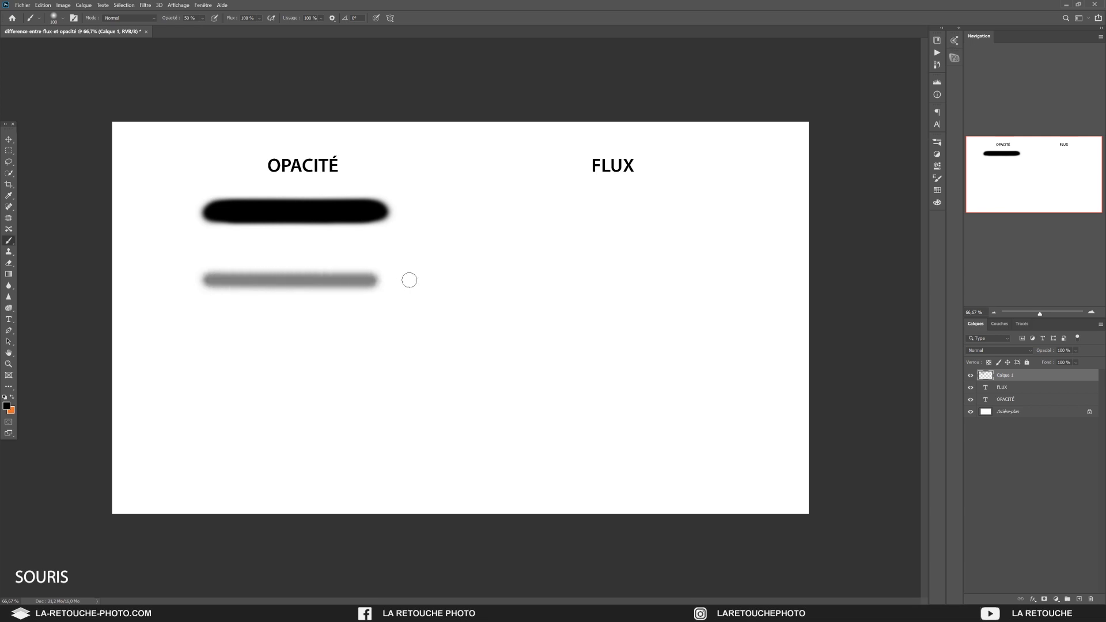
mouse_move(329, 280)
left_mouse_down()
mouse_move(189, 279)
mouse_move(406, 280)
mouse_move(175, 282)
mouse_move(408, 282)
mouse_move(203, 280)
left_mouse_up()
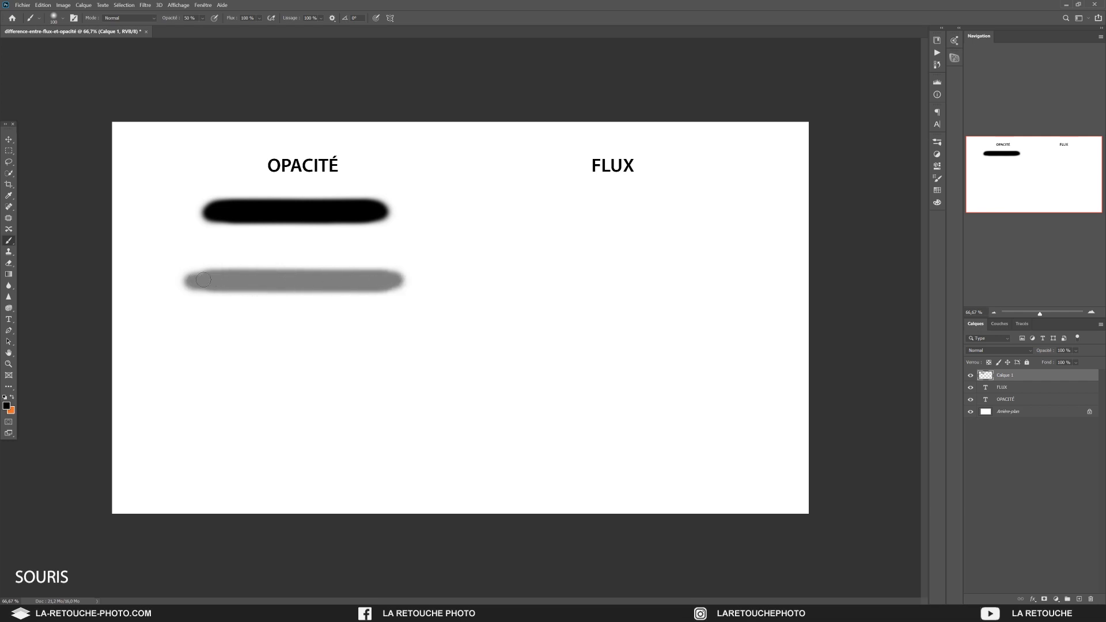
mouse_move(317, 282)
left_mouse_down()
mouse_move(406, 280)
mouse_move(261, 281)
mouse_move(413, 279)
mouse_move(269, 282)
left_mouse_up()
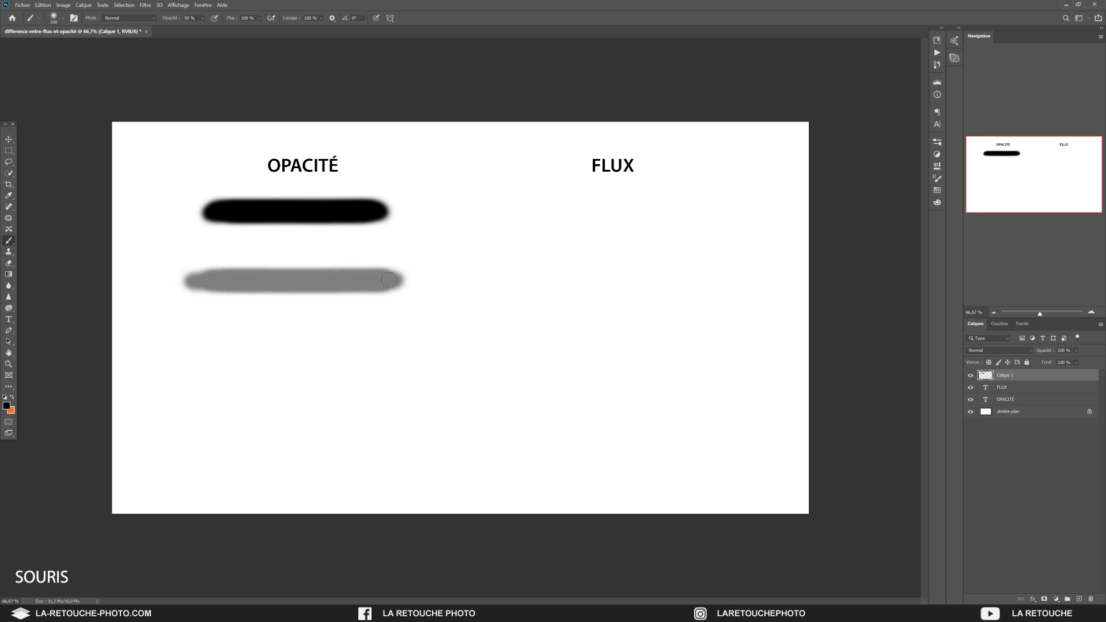
left_click_drag(374, 280, 374, 280)
Step: Set the brush opacity to 20% and build up a third strip in the OPACITÉ column with overlapping strokes
left_click(189, 18)
type("20")
mouse_move(185, 342)
left_mouse_down()
mouse_move(434, 342)
mouse_move(186, 343)
mouse_move(397, 344)
left_mouse_up()
mouse_move(190, 349)
left_mouse_down()
mouse_move(423, 346)
mouse_move(151, 348)
mouse_move(444, 348)
mouse_move(182, 348)
mouse_move(424, 348)
mouse_move(185, 348)
mouse_move(402, 348)
mouse_move(212, 349)
left_mouse_up()
mouse_move(424, 348)
left_mouse_down()
mouse_move(154, 355)
mouse_move(419, 351)
mouse_move(167, 350)
mouse_move(195, 351)
left_mouse_up()
mouse_move(386, 350)
left_mouse_down()
mouse_move(429, 353)
mouse_move(157, 355)
mouse_move(439, 355)
mouse_move(153, 357)
mouse_move(281, 358)
mouse_move(185, 351)
left_mouse_up()
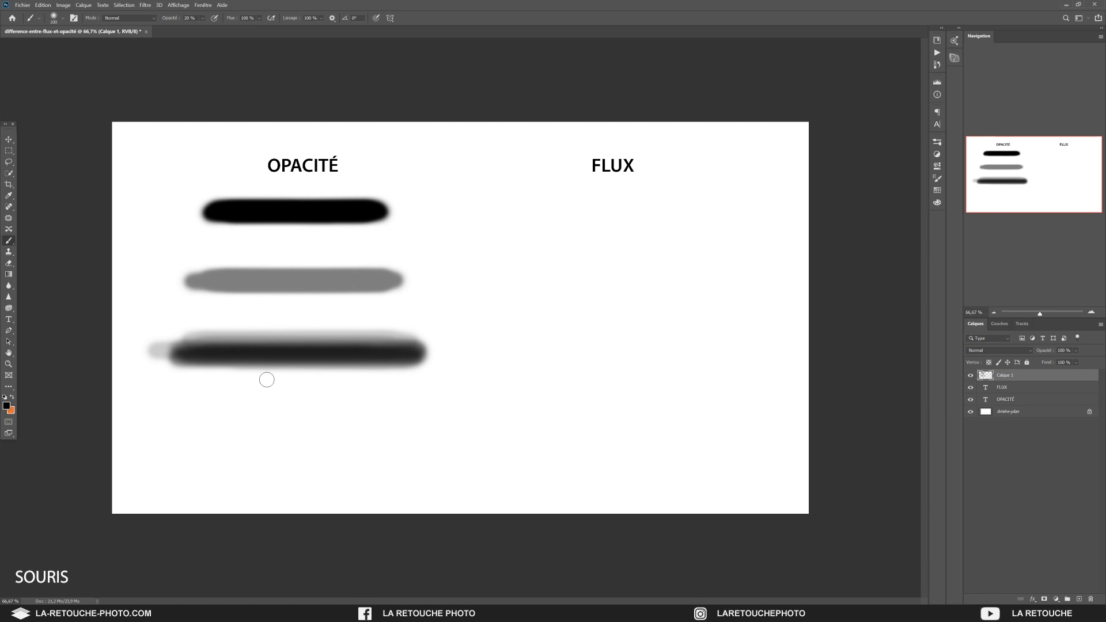
Step: Set the brush opacity to 5% and paint a fourth strip of overlapping strokes at the bottom of the OPACITÉ column
left_click_drag(199, 17, 172, 20)
type("5")
key("Return")
left_click_drag(175, 424, 409, 425)
mouse_move(310, 425)
left_mouse_down()
mouse_move(165, 425)
mouse_move(415, 427)
mouse_move(183, 427)
mouse_move(193, 438)
mouse_move(180, 430)
mouse_move(438, 428)
mouse_move(148, 430)
mouse_move(374, 430)
mouse_move(277, 430)
left_mouse_up()
mouse_move(186, 429)
left_mouse_down()
mouse_move(435, 430)
mouse_move(134, 429)
mouse_move(440, 426)
left_mouse_up()
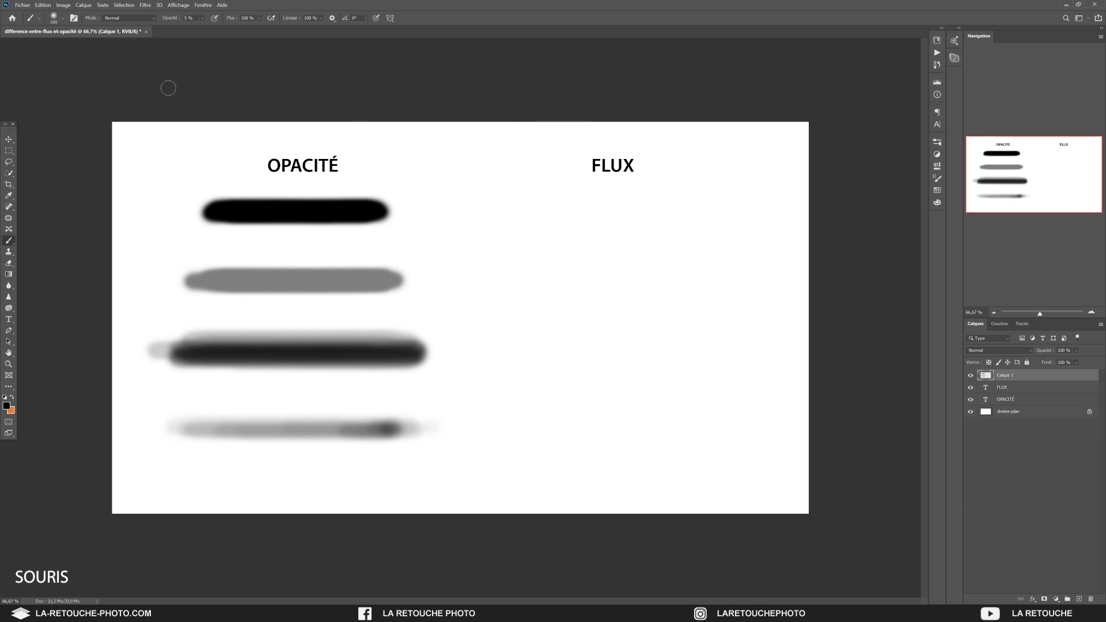
Step: Restore the brush opacity to 100% and paint a solid horizontal stroke under the FLUX heading
left_click(202, 21)
left_click(238, 48)
mouse_move(546, 206)
left_mouse_down()
mouse_move(739, 206)
mouse_move(477, 208)
mouse_move(720, 208)
mouse_move(691, 208)
left_mouse_up()
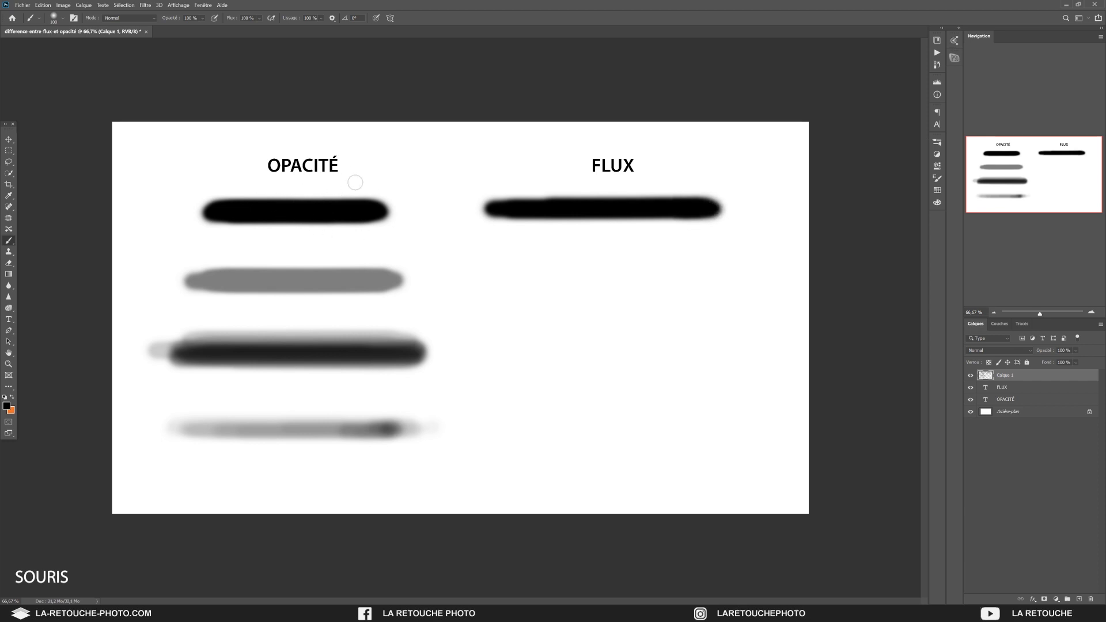
Step: Set the brush flow to 50% and paint a second horizontal strip in the FLUX column, passing repeatedly over part of it
left_click(253, 19)
left_click(198, 17)
type("50")
key("Return")
mouse_move(473, 281)
left_mouse_down()
mouse_move(758, 284)
mouse_move(657, 288)
left_mouse_up()
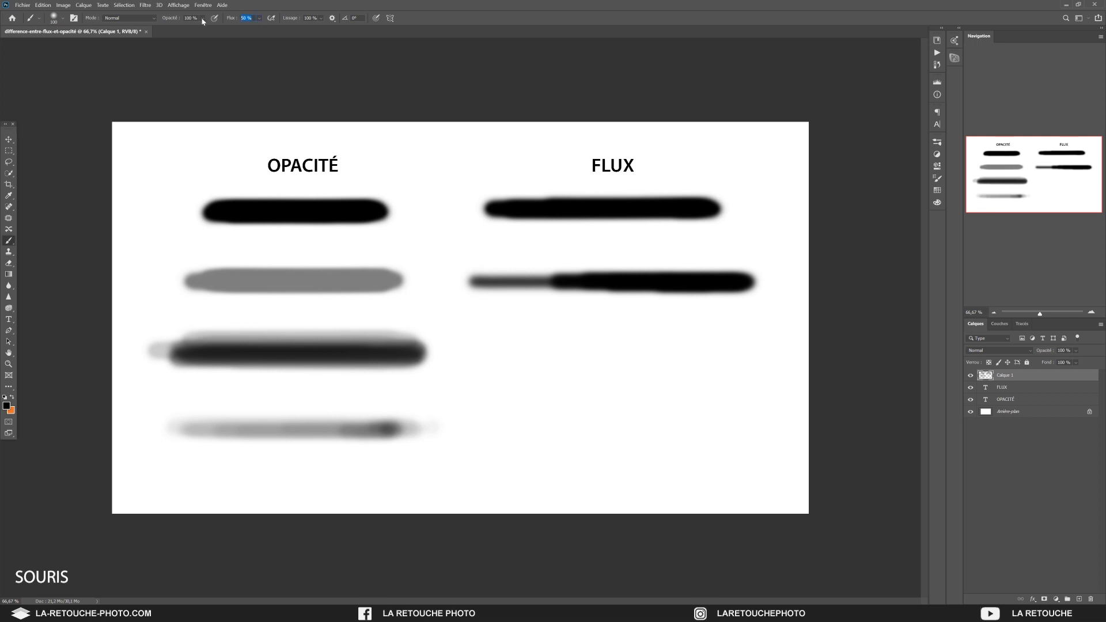
Step: Build up a third strip at 20% flow and a fourth at 5% flow in the FLUX column
key("Return")
mouse_move(483, 336)
left_mouse_down()
mouse_move(754, 336)
mouse_move(480, 341)
mouse_move(746, 341)
mouse_move(722, 347)
mouse_move(468, 349)
mouse_move(757, 349)
mouse_move(459, 349)
mouse_move(756, 350)
mouse_move(466, 361)
mouse_move(743, 362)
mouse_move(431, 359)
mouse_move(723, 358)
mouse_move(530, 356)
left_mouse_up()
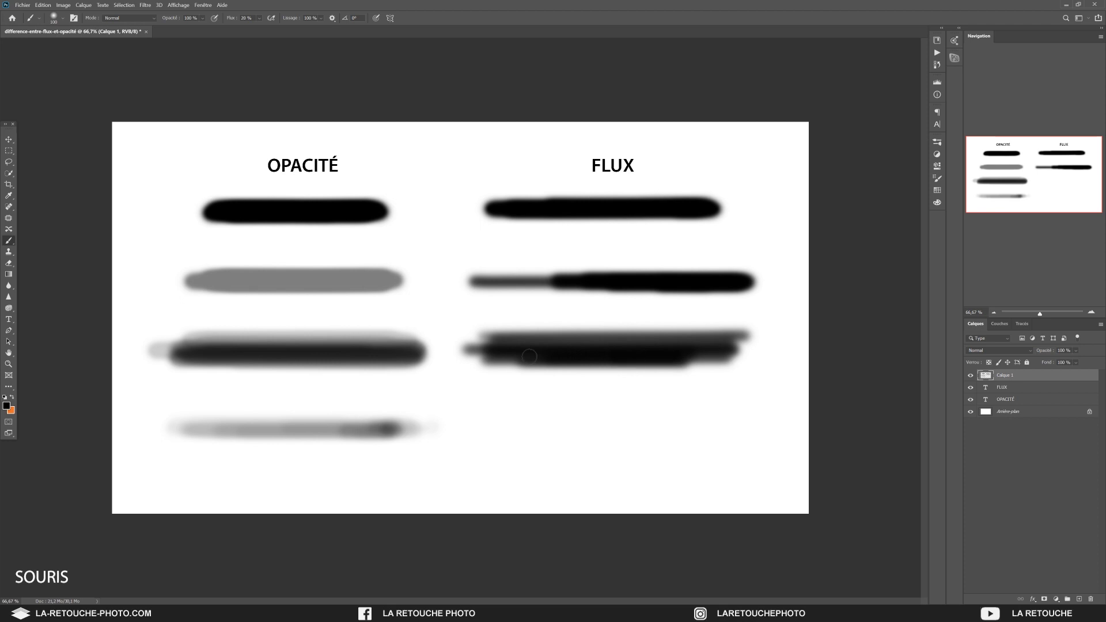
mouse_move(711, 358)
left_mouse_down()
mouse_move(587, 356)
mouse_move(708, 369)
left_mouse_up()
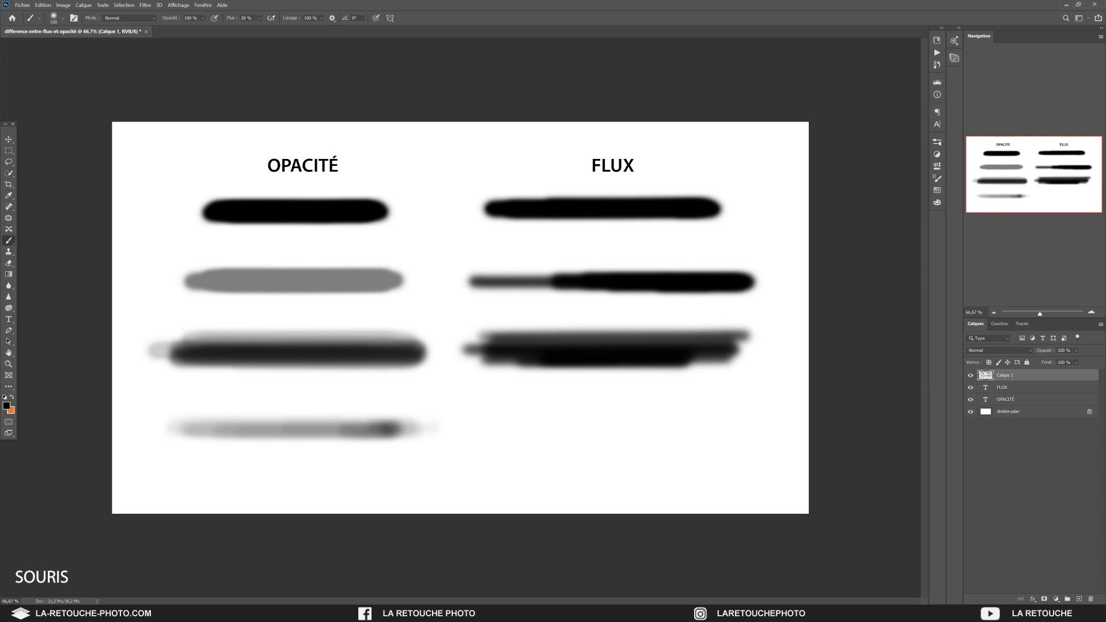
left_click(435, 469)
mouse_move(467, 429)
left_mouse_down()
mouse_move(765, 430)
mouse_move(512, 430)
mouse_move(759, 429)
mouse_move(565, 428)
mouse_move(729, 429)
mouse_move(643, 434)
left_mouse_up()
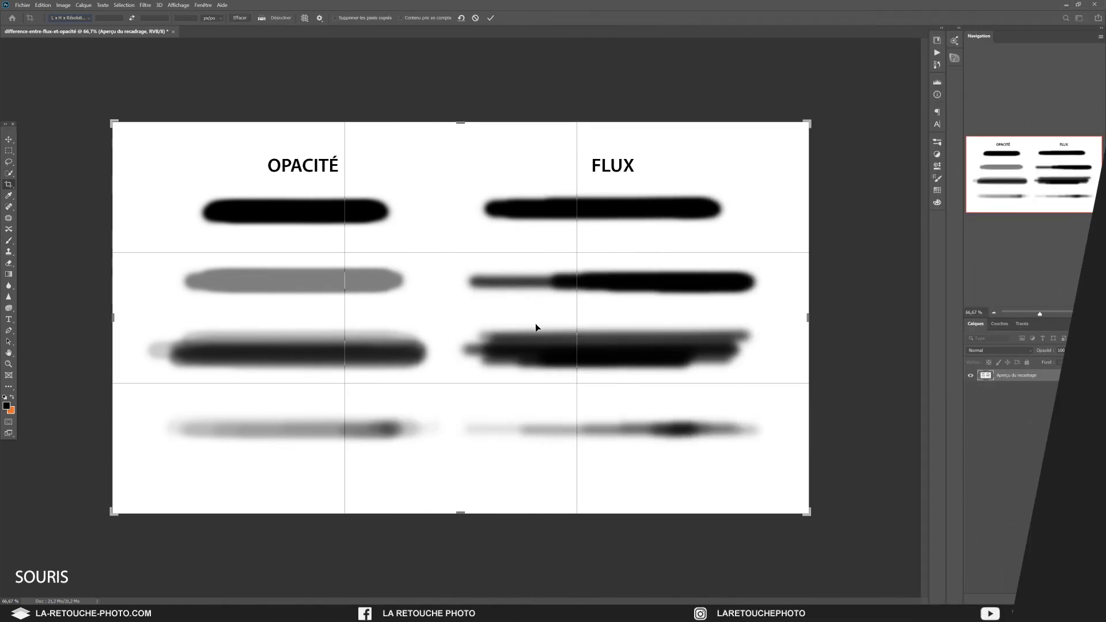
Step: Widen the canvas with the Crop tool and add the heading "OPACITÉ ET FLUX" to the right of FLUX
left_click_drag(809, 320, 902, 321)
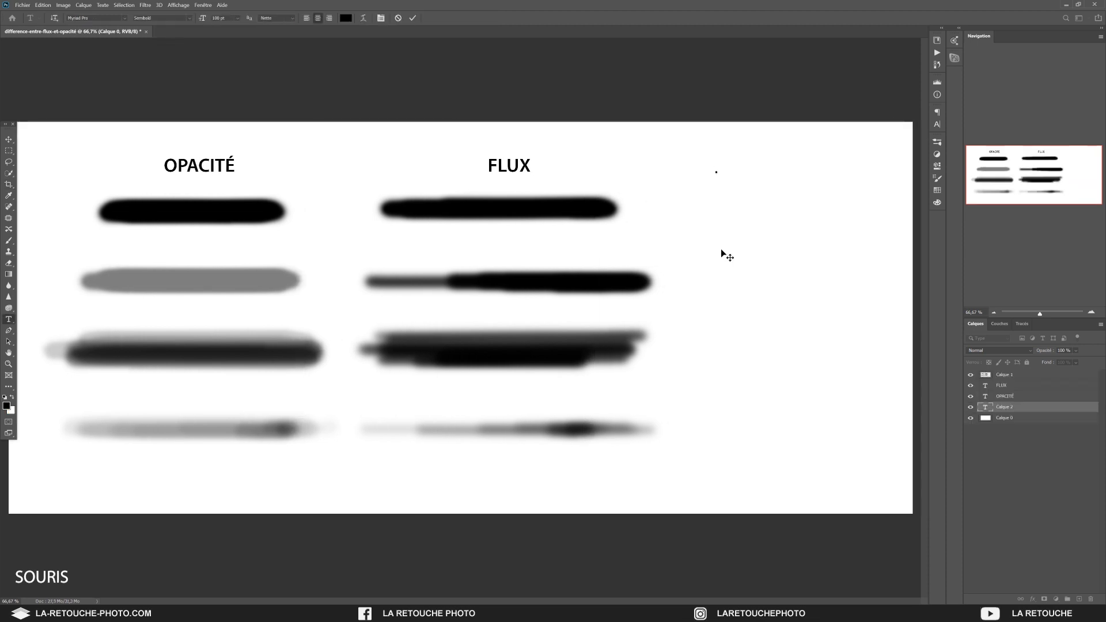
type("OPACITÉ ET FLUX")
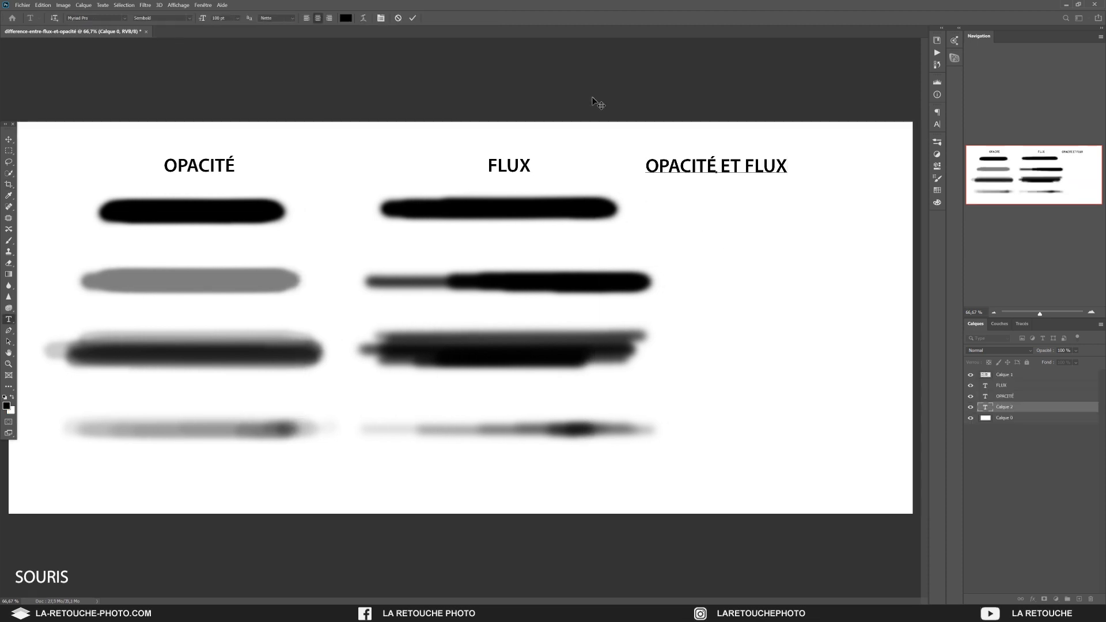
key("ctrl+Return")
Step: Set the brush to 50% opacity and 10% flow, and build up a strip of overlapping strokes under OPACITÉ ET FLUX
key("b")
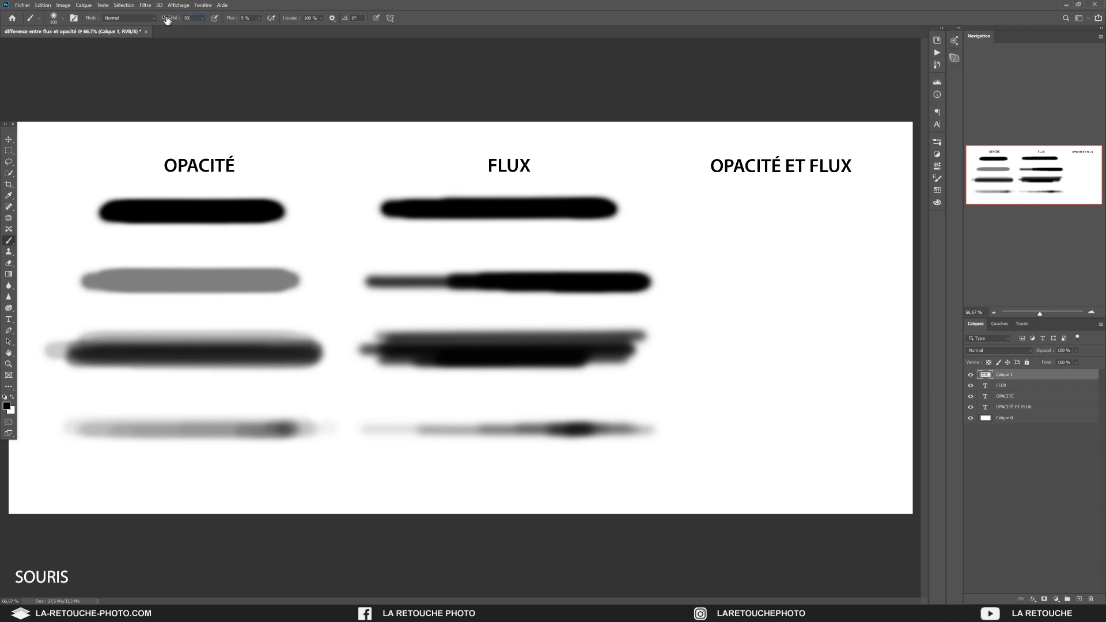
left_click(245, 18)
mouse_move(689, 280)
left_mouse_down()
mouse_move(881, 284)
mouse_move(668, 284)
mouse_move(886, 286)
mouse_move(642, 283)
mouse_move(883, 283)
mouse_move(798, 282)
left_mouse_up()
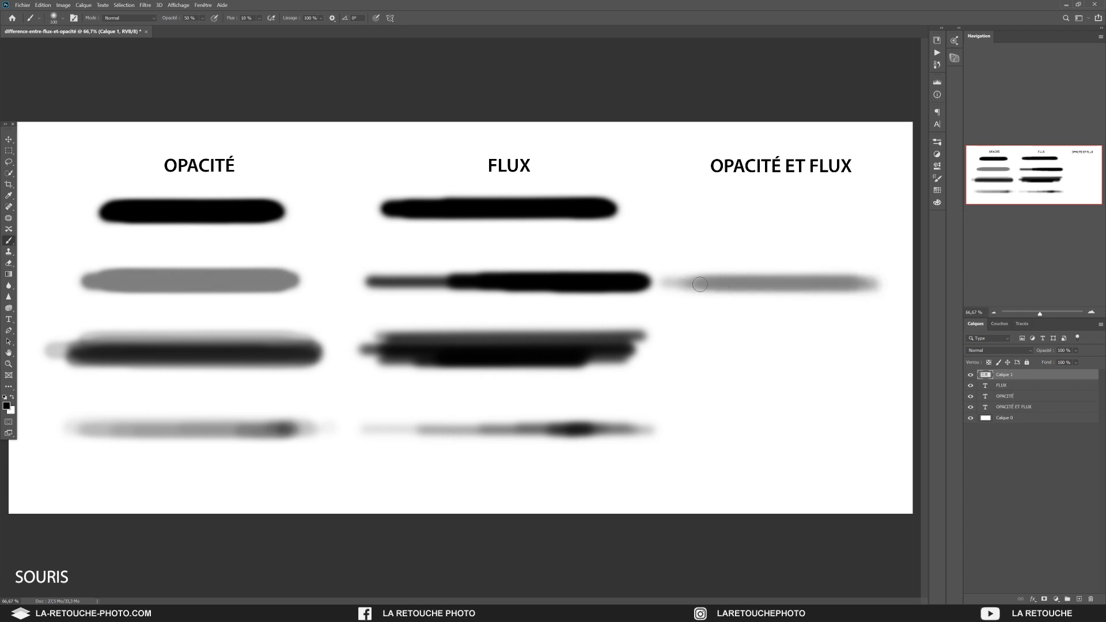
mouse_move(859, 280)
left_mouse_down()
mouse_move(682, 288)
mouse_move(883, 285)
mouse_move(672, 289)
mouse_move(893, 287)
mouse_move(682, 290)
left_mouse_up()
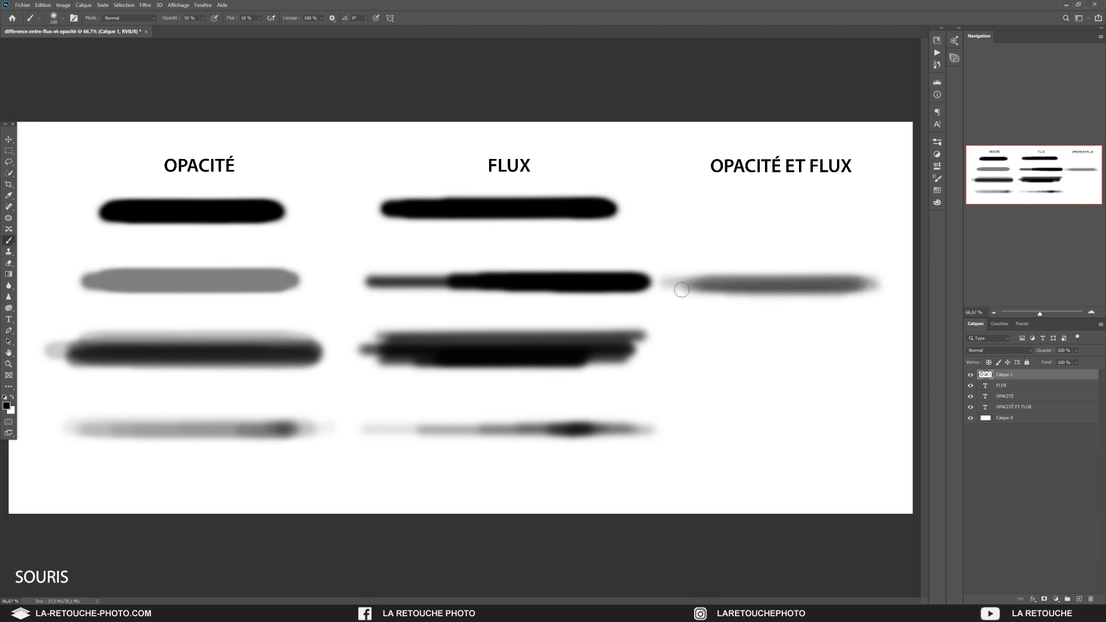
mouse_move(876, 288)
left_mouse_down()
mouse_move(657, 288)
mouse_move(856, 286)
left_mouse_up()
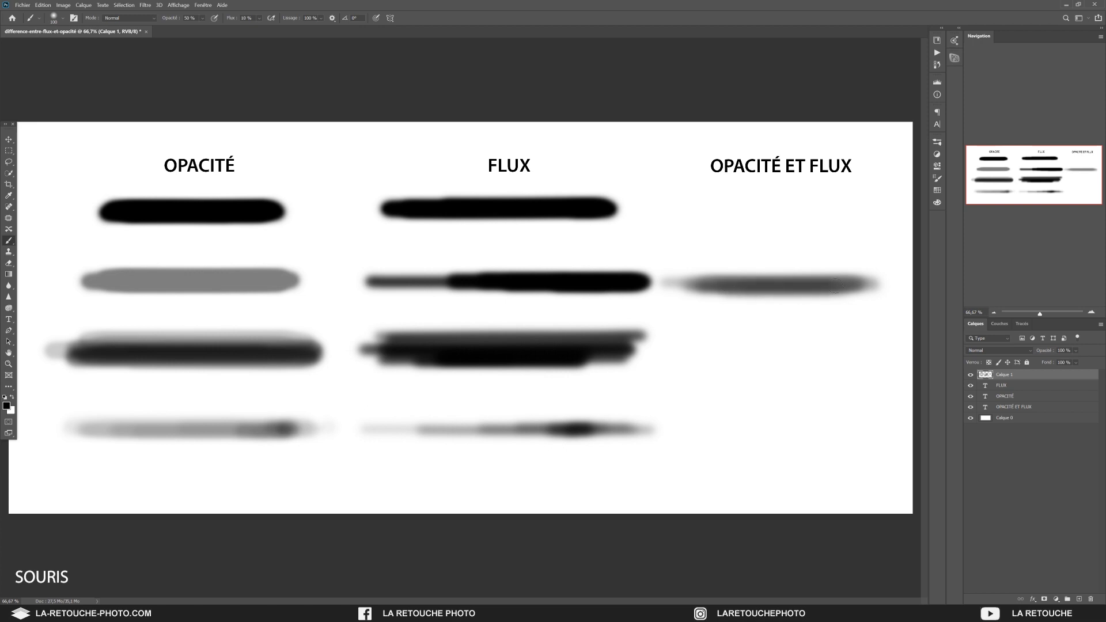
mouse_move(782, 285)
left_mouse_down()
mouse_move(662, 286)
mouse_move(874, 286)
mouse_move(650, 286)
mouse_move(782, 286)
left_mouse_up()
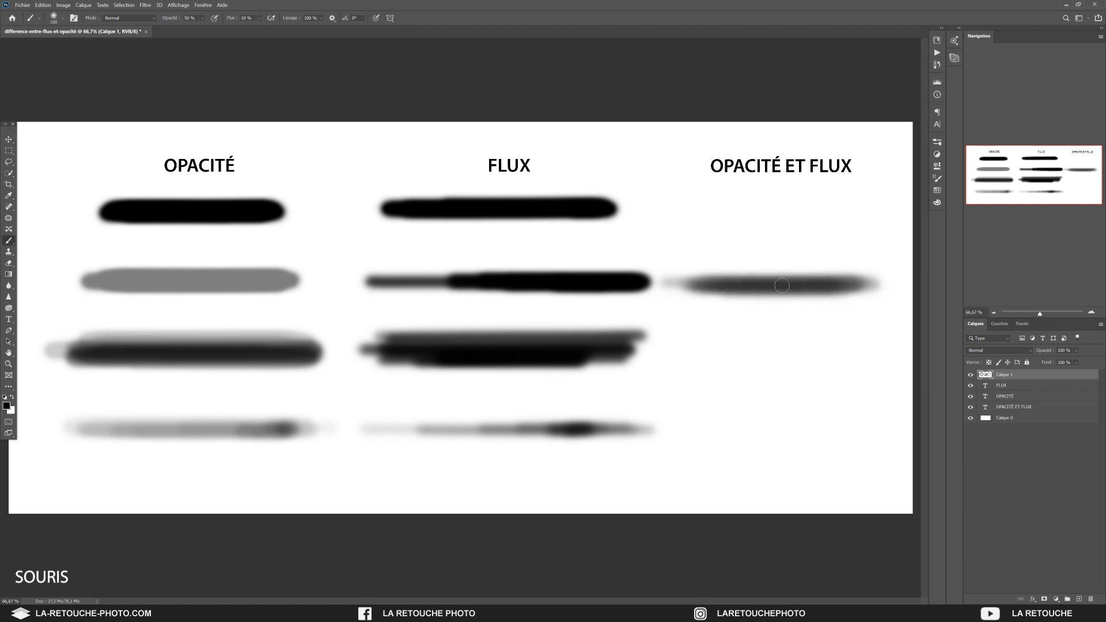
left_click_drag(866, 285, 853, 291)
mouse_move(706, 291)
left_mouse_down()
mouse_move(838, 291)
mouse_move(670, 291)
mouse_move(840, 292)
mouse_move(687, 292)
left_mouse_up()
left_click_drag(854, 290, 821, 287)
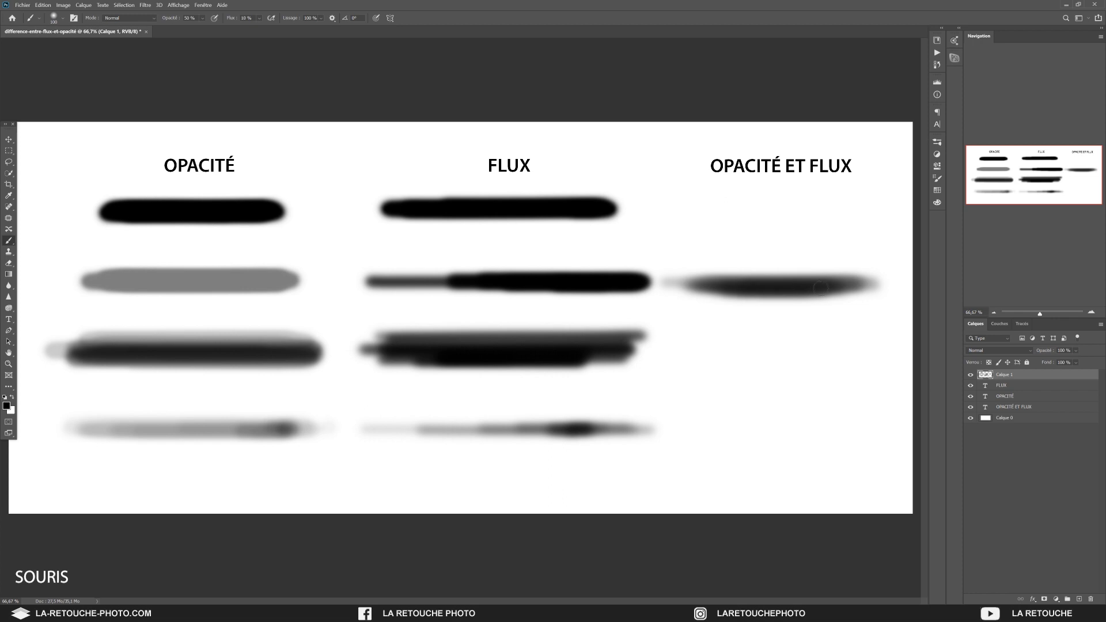
left_click_drag(706, 282, 859, 283)
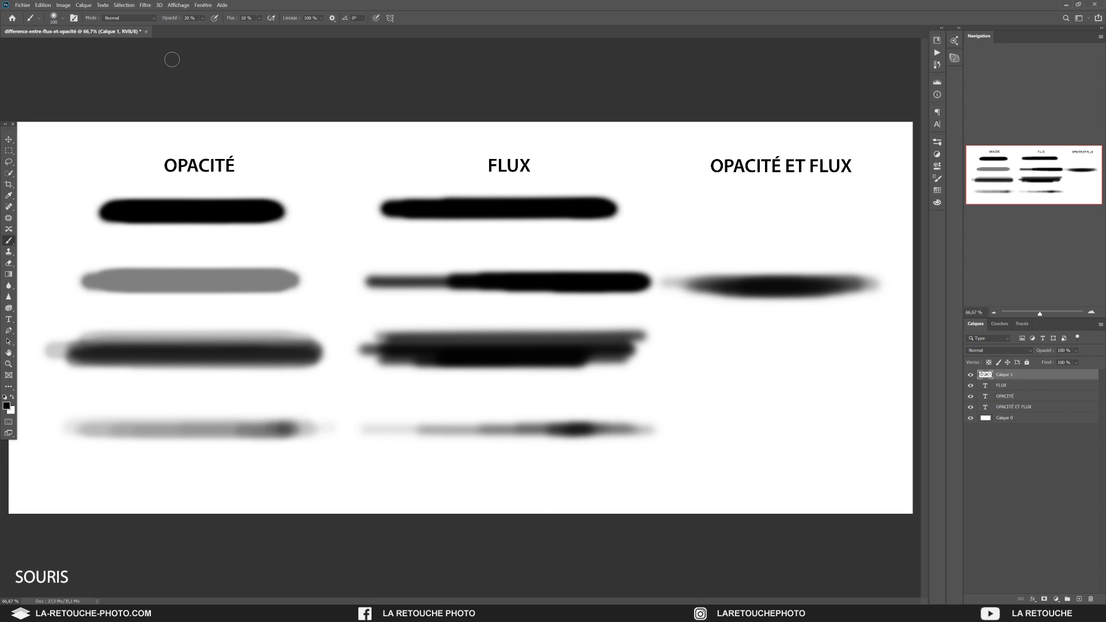
Step: Set the brush opacity to 20% and build up a lighter strip below it with repeated strokes at 10% flow
mouse_move(712, 351)
left_mouse_down()
mouse_move(662, 351)
mouse_move(894, 348)
left_mouse_up()
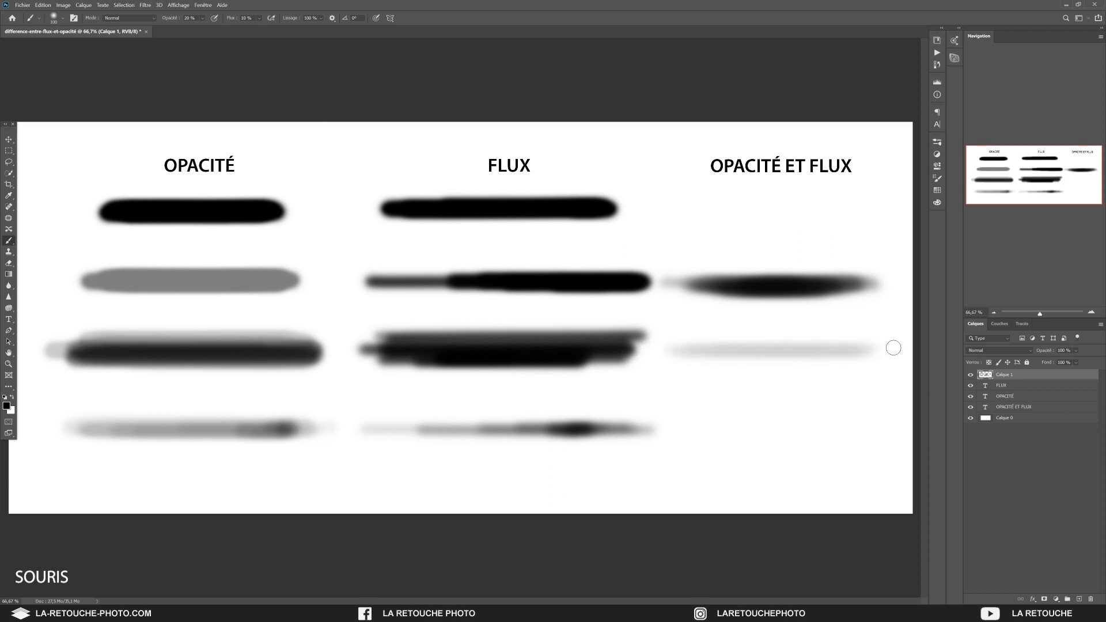
mouse_move(680, 348)
left_mouse_down()
mouse_move(870, 348)
mouse_move(671, 353)
mouse_move(891, 352)
mouse_move(662, 354)
mouse_move(875, 352)
mouse_move(713, 350)
left_mouse_up()
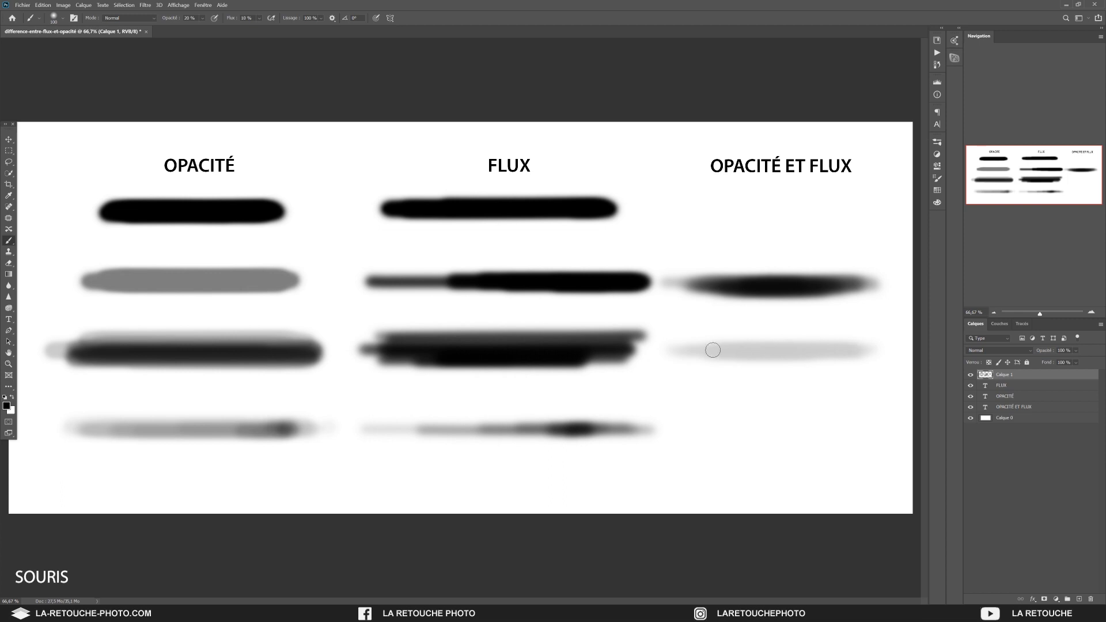
left_click_drag(859, 348, 761, 349)
mouse_move(676, 348)
left_mouse_down()
mouse_move(731, 350)
mouse_move(720, 352)
left_mouse_up()
mouse_move(855, 353)
left_mouse_down()
mouse_move(807, 350)
mouse_move(864, 349)
left_mouse_up()
mouse_move(738, 350)
left_mouse_down()
mouse_move(661, 351)
mouse_move(885, 352)
mouse_move(649, 351)
mouse_move(813, 351)
left_mouse_up()
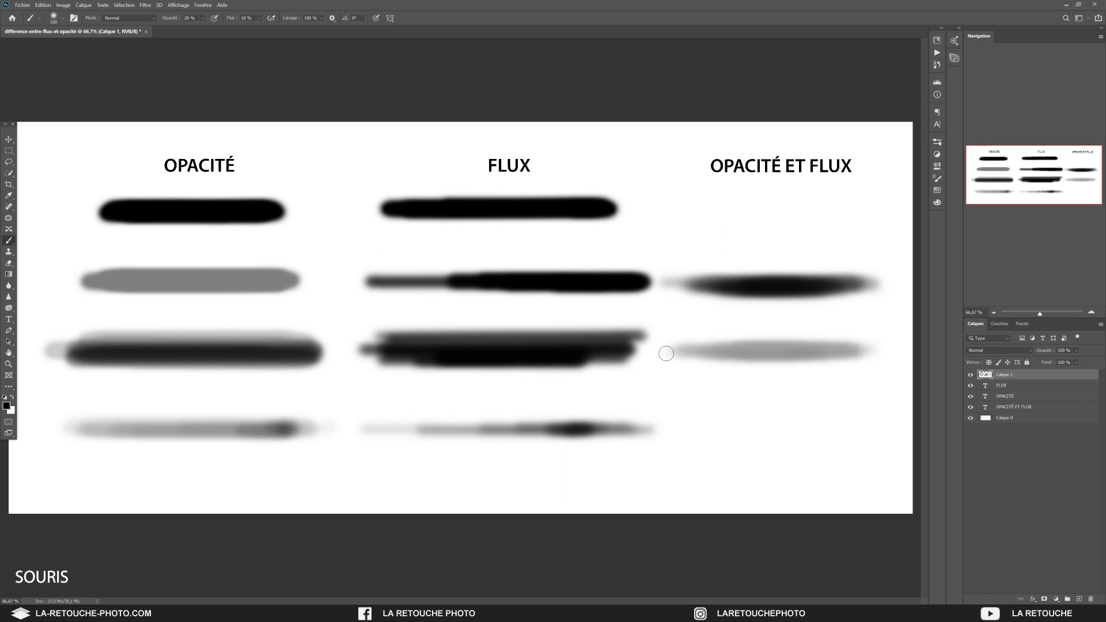
mouse_move(935, 351)
left_mouse_down()
mouse_move(700, 353)
mouse_move(812, 351)
left_mouse_up()
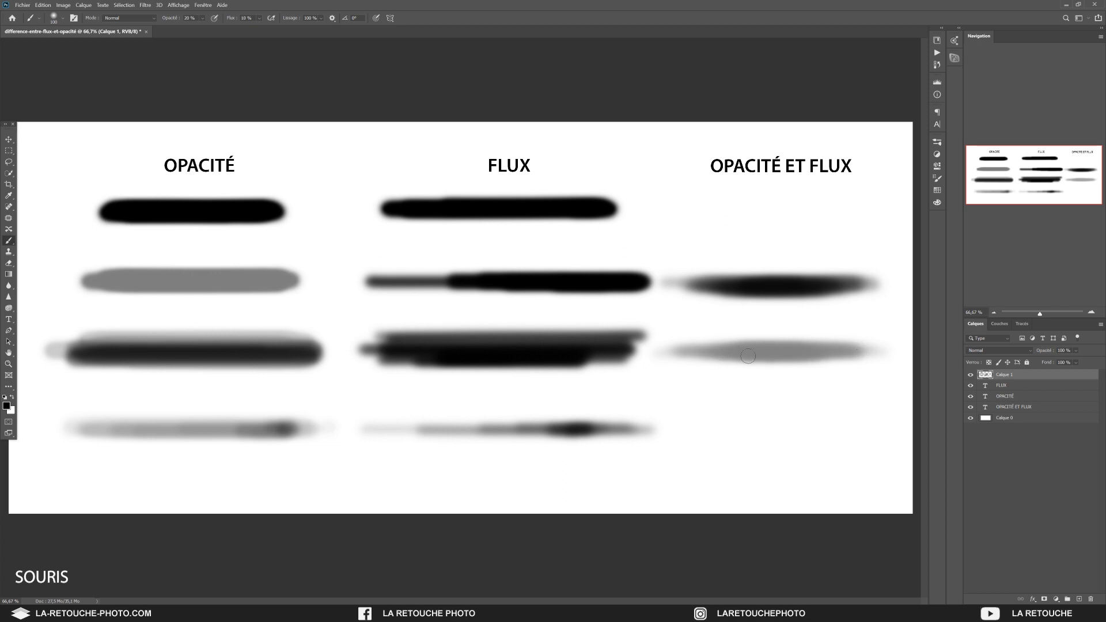
mouse_move(841, 358)
left_mouse_down()
mouse_move(856, 353)
mouse_move(702, 358)
left_mouse_up()
Step: Paint a soft strip in the fourth row under OPACITÉ ET FLUX and reset the brush opacity and flow to 100%
left_click_drag(747, 429, 818, 427)
key("0")
key("shift+0")
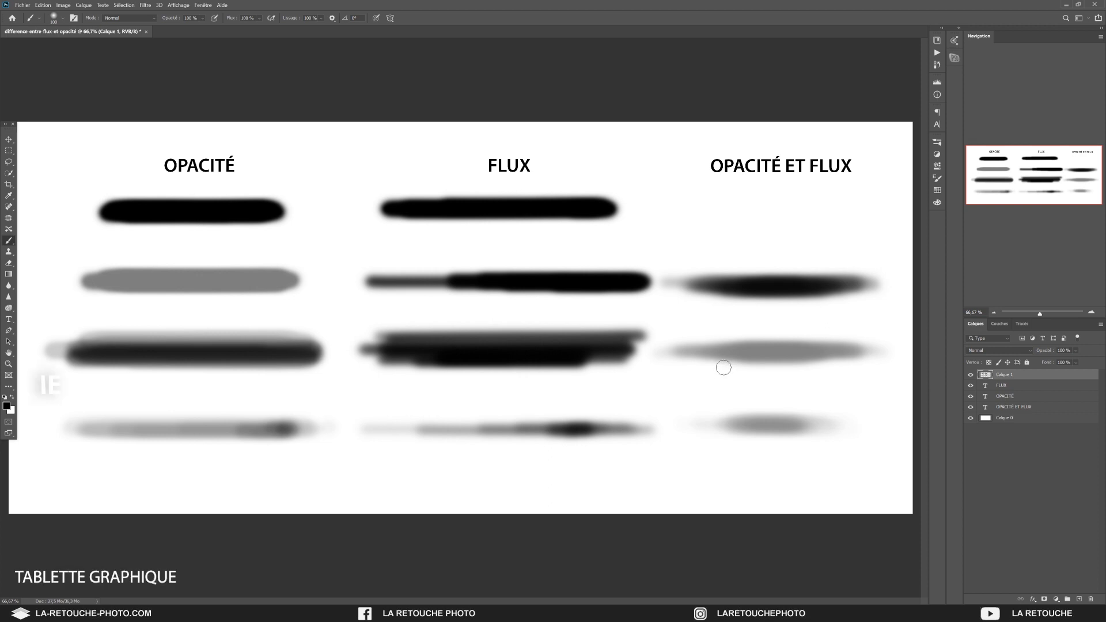
Step: Enable Transfert in the brush settings and set both the opacity and flow controls to Pression de la plume
key("F5")
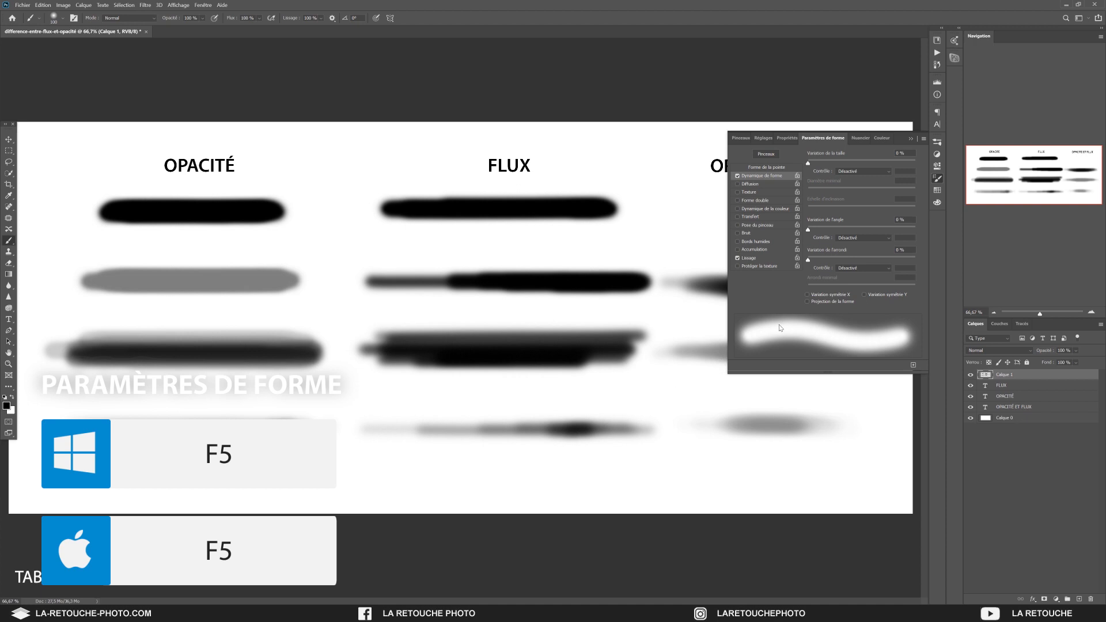
left_click(203, 6)
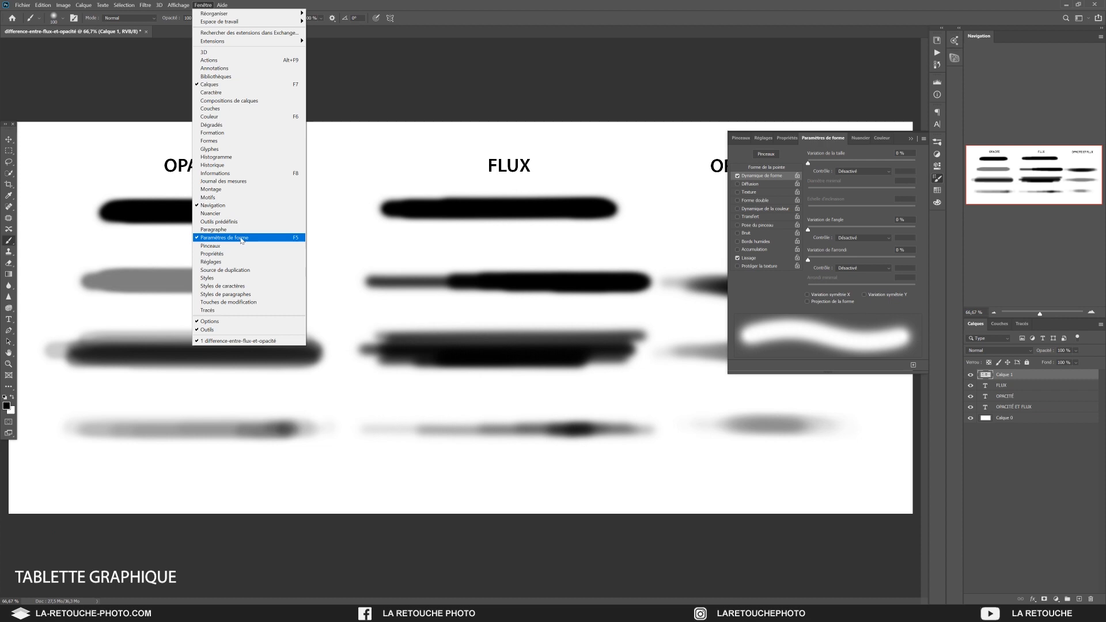
left_click(733, 229)
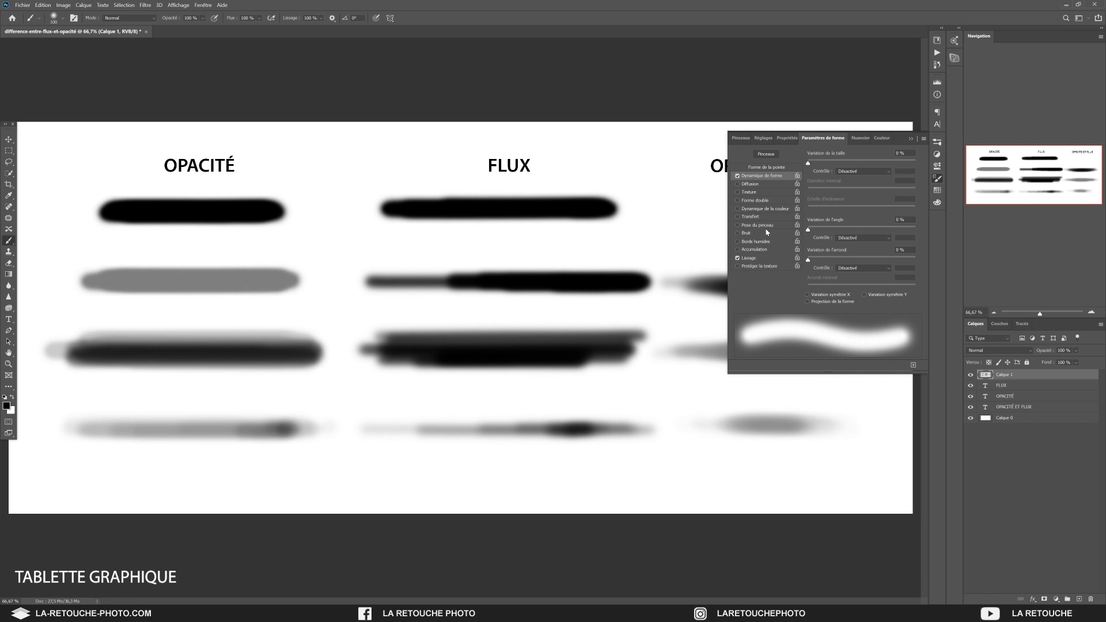
left_click(750, 217)
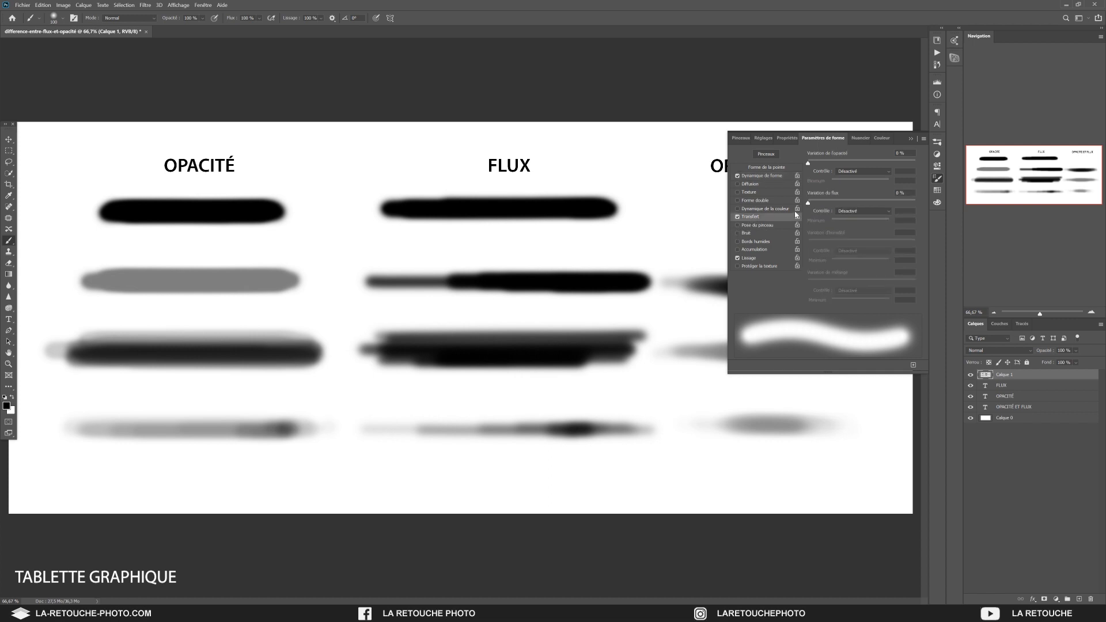
left_click(863, 174)
left_click(856, 201)
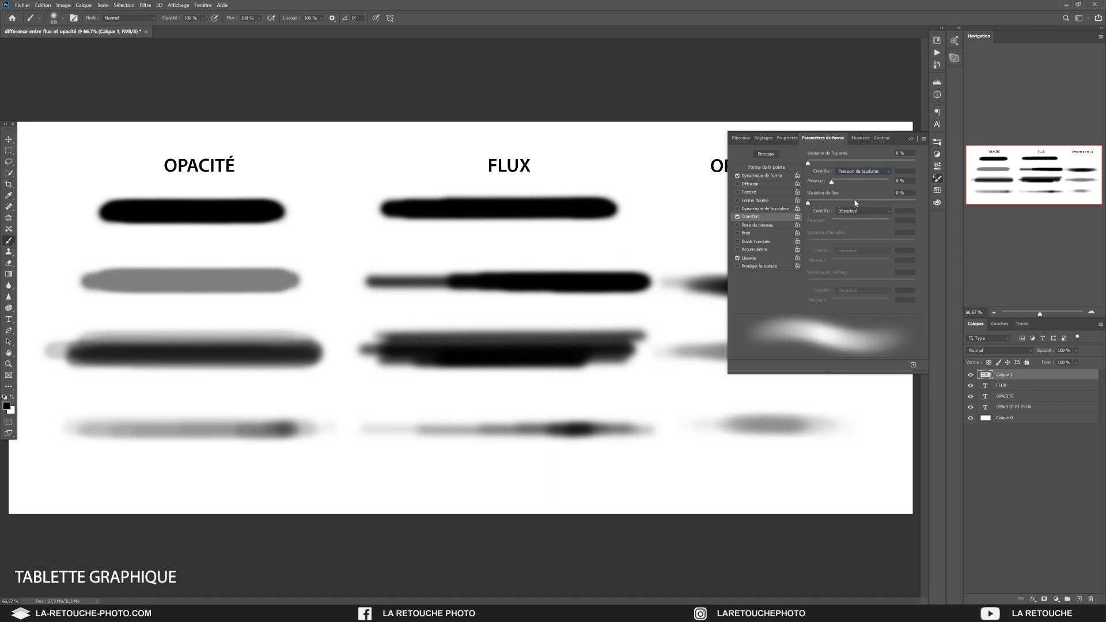
left_click(868, 211)
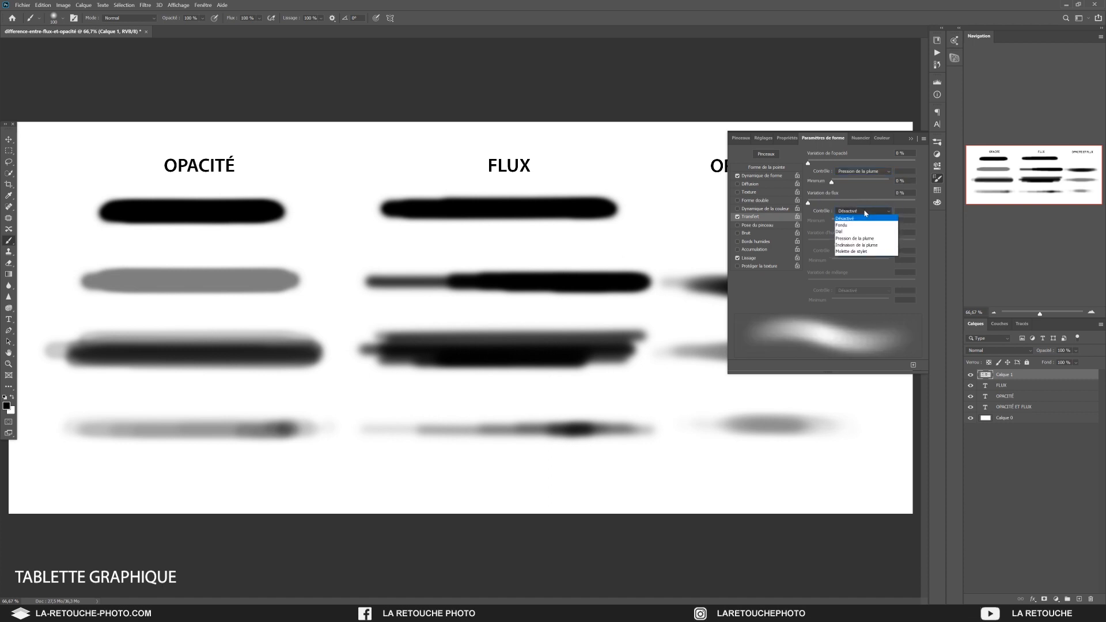
left_click(857, 239)
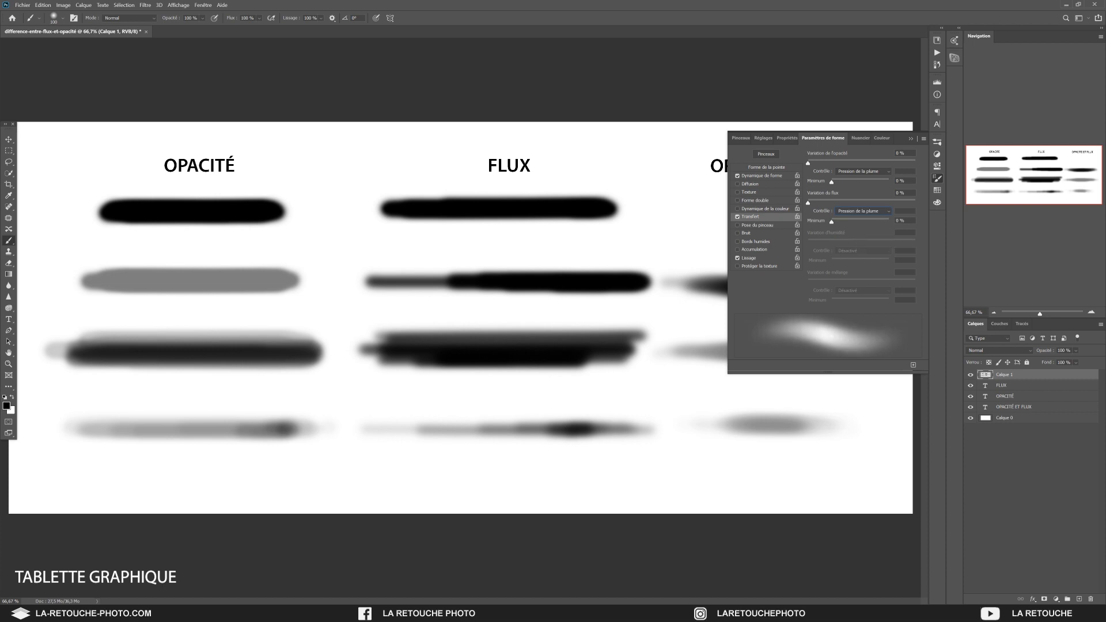
left_click(911, 140)
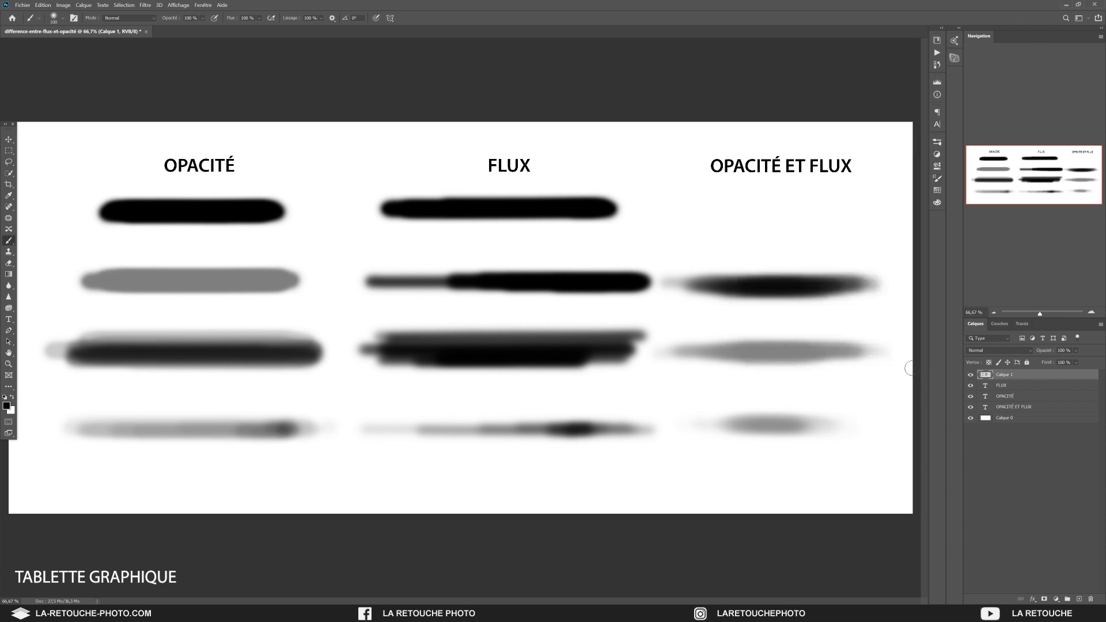
Step: On a new layer with Calque 1 hidden, paint strokes of increasing pen pressure under OPACITÉ and FLUX at 100% opacity and flow
left_click(971, 376)
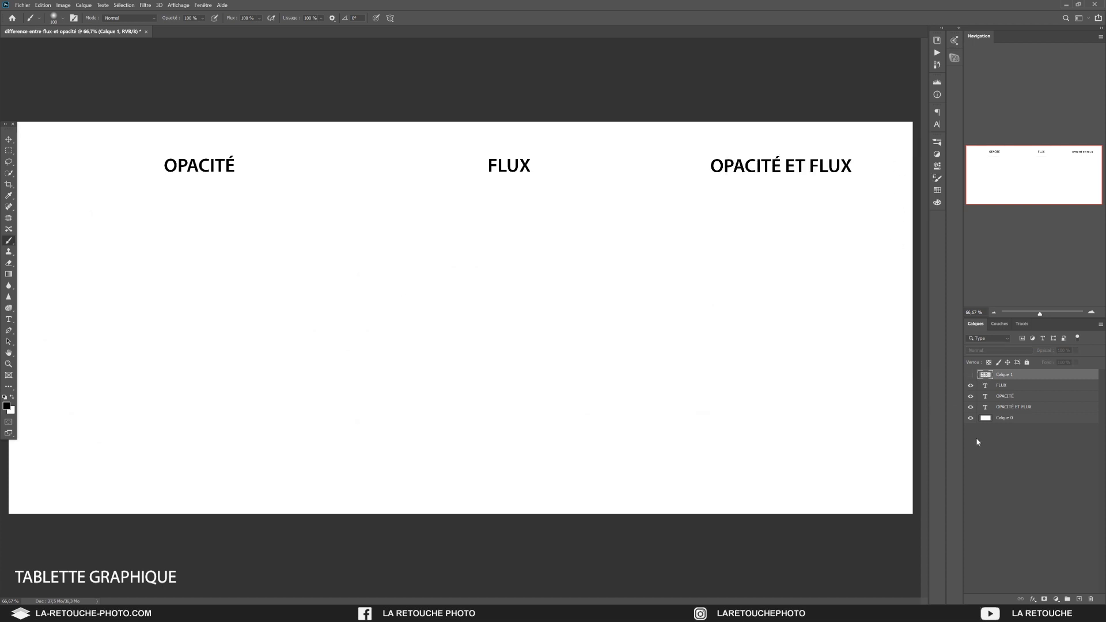
left_click(1080, 600)
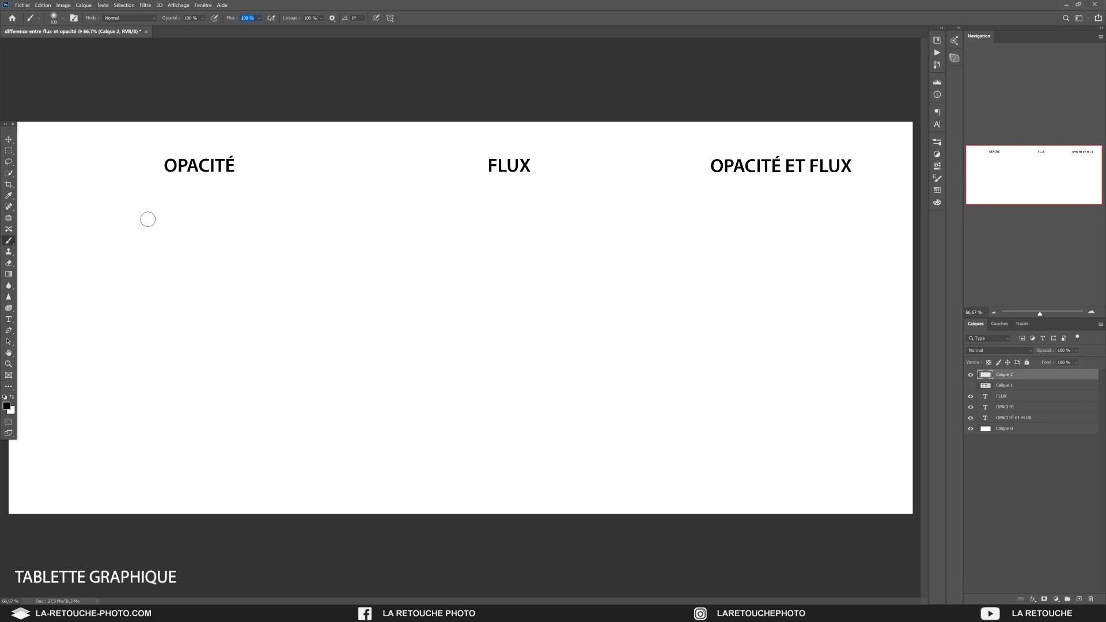
mouse_move(136, 216)
left_mouse_down()
mouse_move(318, 195)
mouse_move(121, 237)
mouse_move(329, 209)
mouse_move(120, 255)
mouse_move(298, 221)
mouse_move(143, 265)
left_mouse_up()
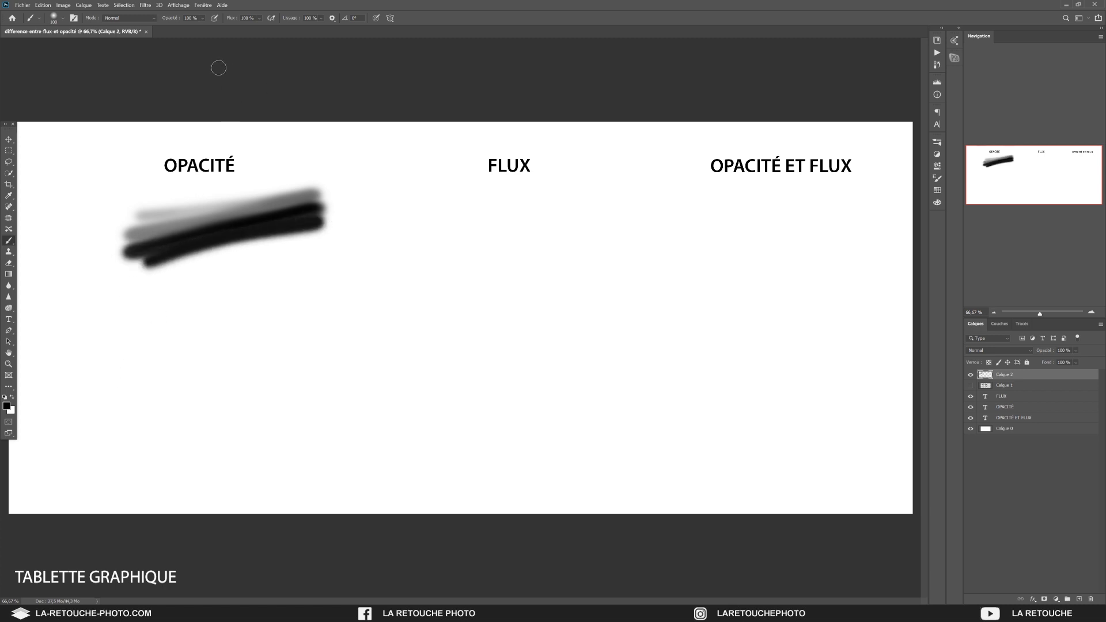
mouse_move(444, 190)
left_mouse_down()
mouse_move(609, 189)
mouse_move(431, 202)
mouse_move(601, 205)
mouse_move(433, 212)
mouse_move(578, 218)
mouse_move(454, 224)
mouse_move(517, 223)
left_mouse_up()
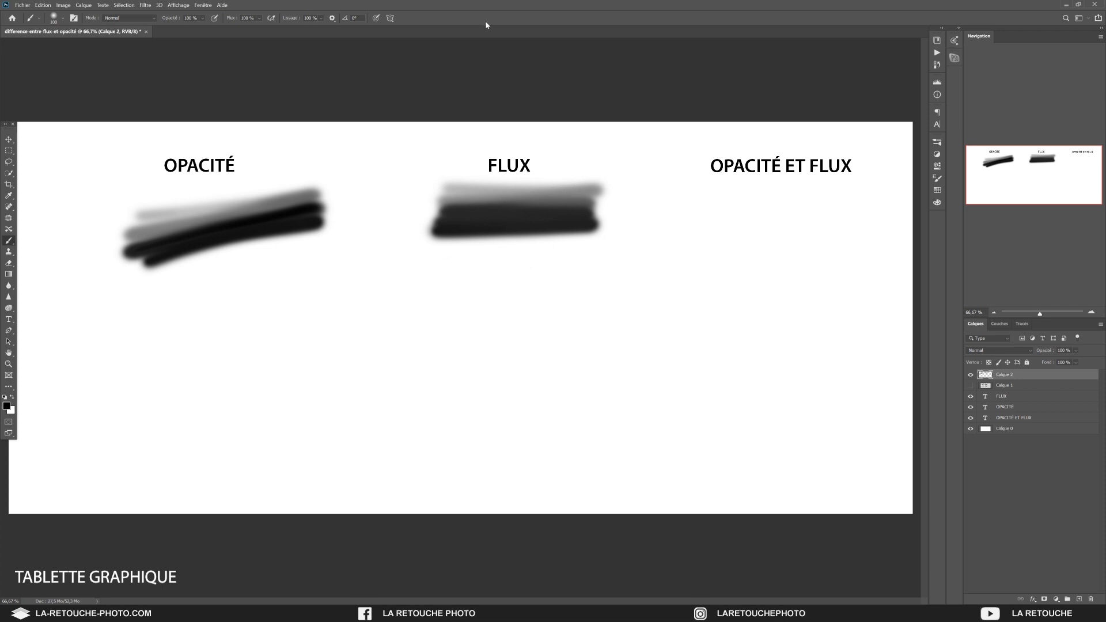
Step: Paint a second row of pressure strokes, semi-transparent under OPACITÉ and with 50% flow at full opacity under FLUX
mouse_move(111, 312)
left_mouse_down()
mouse_move(329, 296)
mouse_move(109, 308)
mouse_move(338, 303)
mouse_move(94, 311)
mouse_move(345, 316)
mouse_move(91, 330)
mouse_move(340, 325)
mouse_move(132, 340)
mouse_move(337, 331)
mouse_move(212, 333)
left_mouse_up()
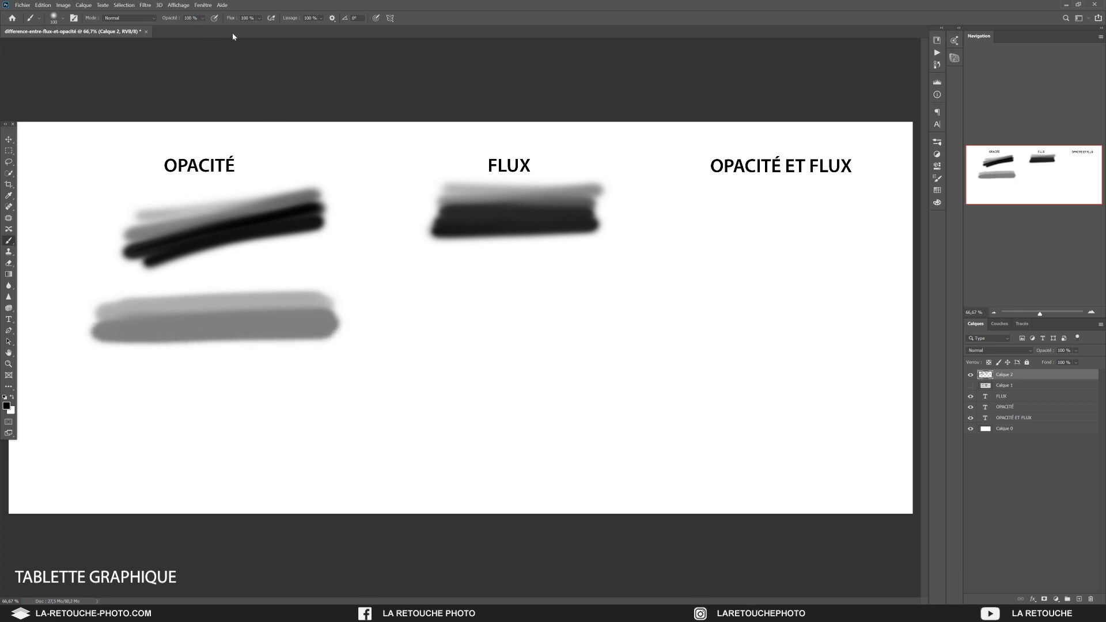
left_click(231, 18)
mouse_move(445, 293)
left_mouse_down()
mouse_move(620, 287)
mouse_move(403, 309)
mouse_move(620, 301)
mouse_move(437, 316)
mouse_move(621, 315)
mouse_move(464, 327)
mouse_move(622, 324)
mouse_move(492, 340)
left_mouse_up()
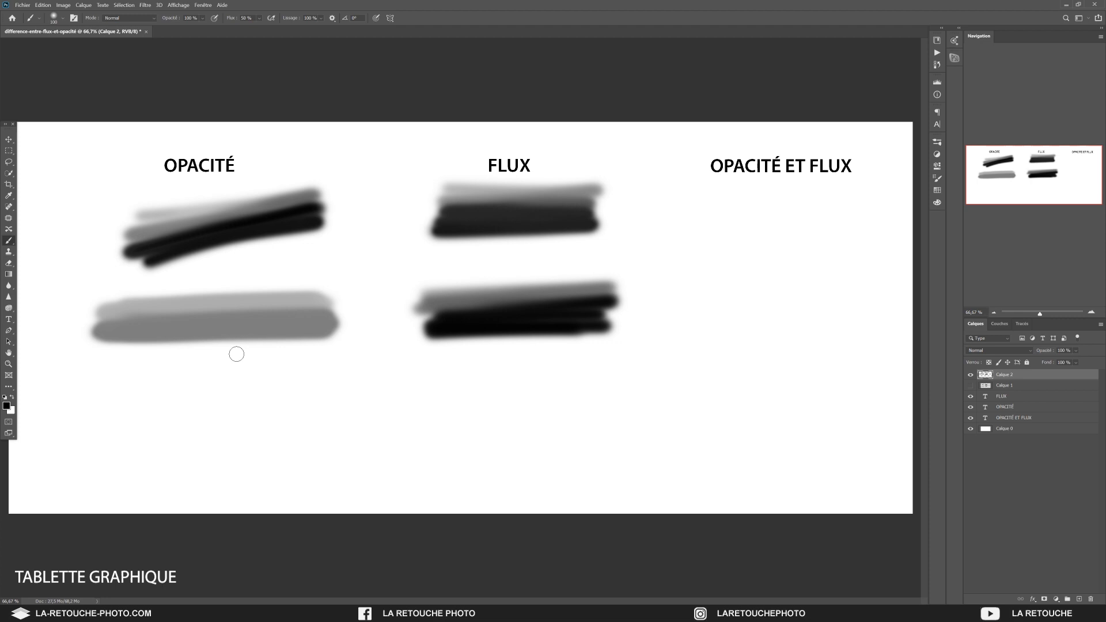
Step: Set the brush flow to 100% and opacity to 5%, and paint a third row of strokes under OPACITÉ
key("shift+2")
left_click_drag(231, 22, 300, 18)
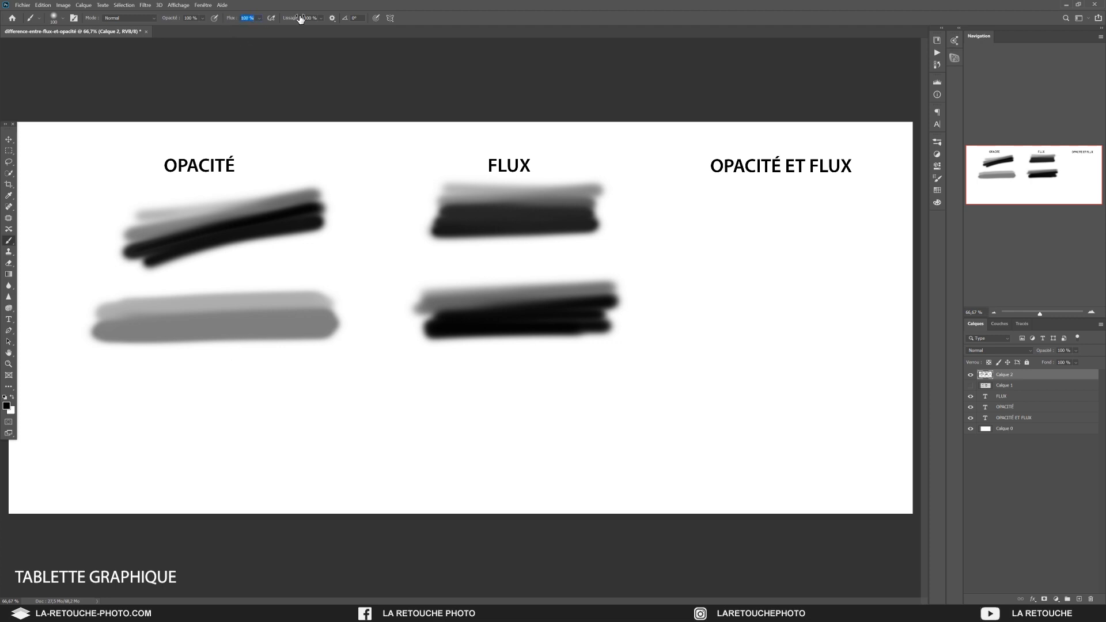
left_click(201, 20)
left_click_drag(96, 395, 321, 387)
mouse_move(114, 397)
left_mouse_down()
mouse_move(337, 391)
mouse_move(108, 400)
mouse_move(319, 388)
mouse_move(130, 396)
mouse_move(316, 394)
mouse_move(103, 410)
mouse_move(111, 420)
mouse_move(331, 415)
mouse_move(90, 433)
mouse_move(316, 420)
mouse_move(304, 444)
left_mouse_up()
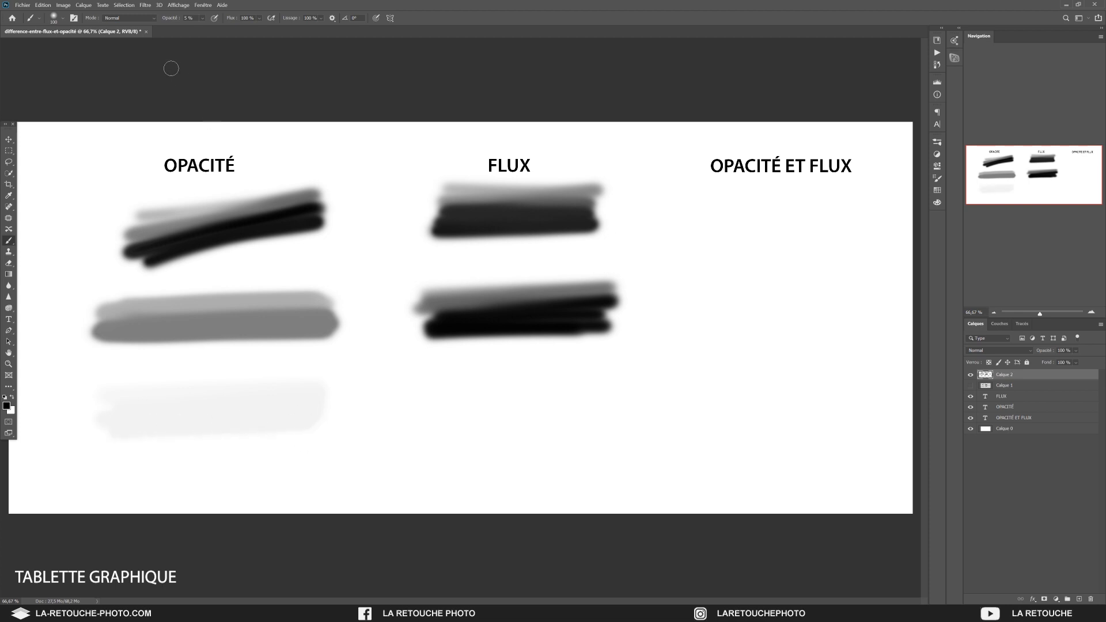
Step: Set the brush opacity to 100% and flow to 5%, and build up overlapping strokes in the third row under FLUX
left_click(170, 19)
left_click(270, 17)
left_click(207, 12)
type("5")
mouse_move(422, 388)
left_mouse_down()
mouse_move(635, 388)
mouse_move(415, 403)
mouse_move(635, 397)
mouse_move(415, 419)
mouse_move(634, 412)
mouse_move(407, 421)
mouse_move(618, 416)
mouse_move(422, 424)
mouse_move(636, 419)
mouse_move(421, 425)
mouse_move(576, 417)
mouse_move(434, 426)
mouse_move(650, 428)
mouse_move(405, 432)
mouse_move(644, 425)
mouse_move(410, 435)
mouse_move(558, 429)
mouse_move(417, 434)
mouse_move(516, 429)
mouse_move(454, 428)
left_mouse_up()
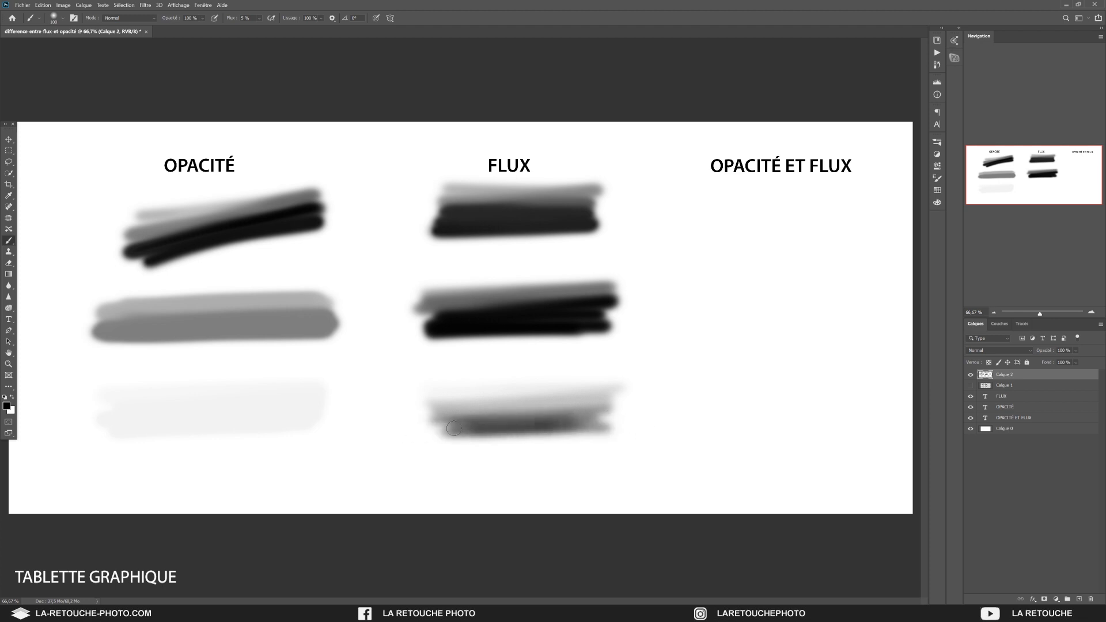
mouse_move(523, 434)
left_mouse_down()
mouse_move(494, 432)
mouse_move(576, 429)
mouse_move(434, 434)
mouse_move(589, 428)
mouse_move(432, 431)
mouse_move(611, 425)
mouse_move(511, 430)
left_mouse_up()
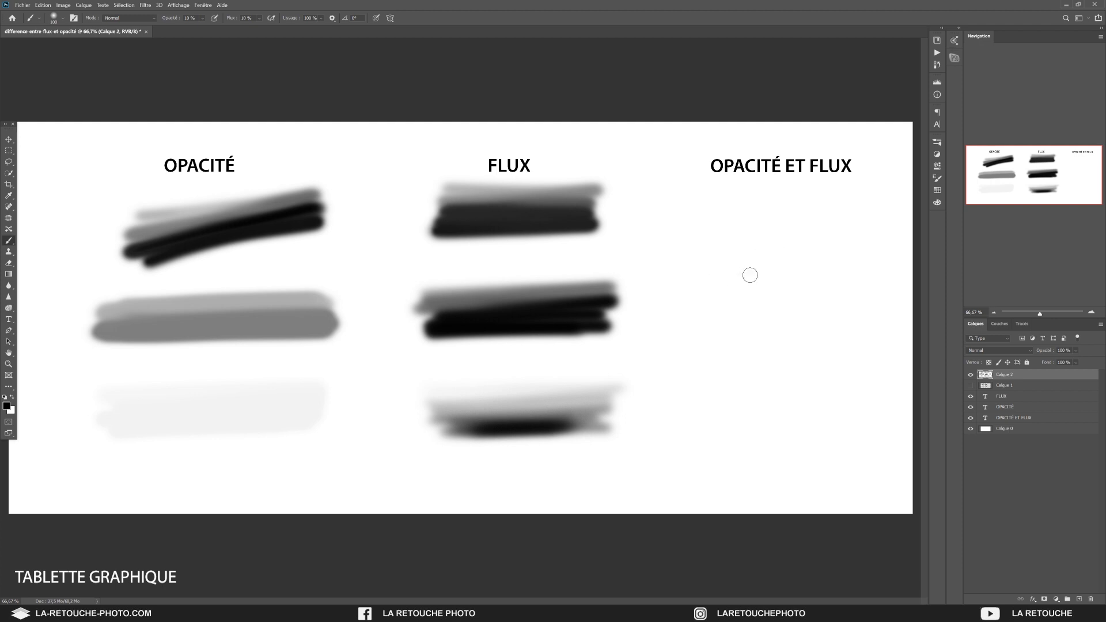
Step: Paint a faint patch of overlapping strokes narrowing downward under OPACITÉ ET FLUX, using 10% opacity and 10% flow
left_click_drag(704, 284, 838, 254)
mouse_move(700, 286)
left_mouse_down()
mouse_move(873, 255)
mouse_move(684, 295)
mouse_move(873, 260)
mouse_move(691, 297)
mouse_move(858, 262)
mouse_move(734, 289)
mouse_move(844, 271)
mouse_move(690, 311)
mouse_move(857, 271)
mouse_move(698, 313)
mouse_move(862, 278)
mouse_move(737, 307)
mouse_move(846, 286)
mouse_move(709, 321)
mouse_move(852, 284)
mouse_move(687, 340)
mouse_move(845, 286)
mouse_move(695, 342)
mouse_move(824, 295)
mouse_move(715, 343)
mouse_move(844, 299)
mouse_move(719, 348)
mouse_move(816, 326)
left_mouse_up()
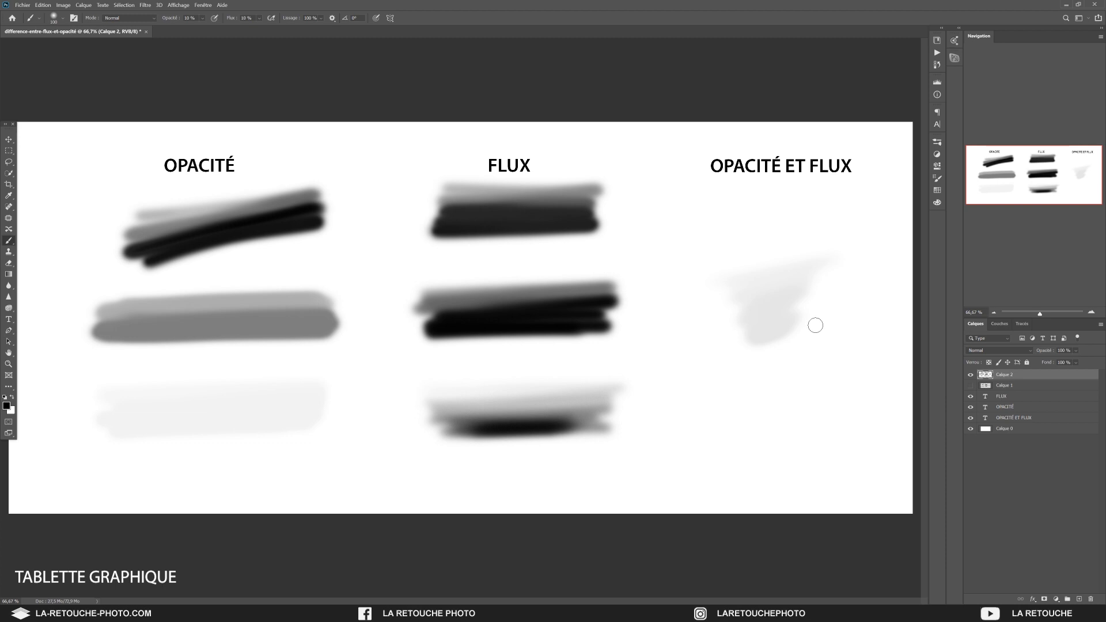
mouse_move(807, 315)
left_mouse_down()
mouse_move(835, 313)
mouse_move(730, 350)
mouse_move(825, 316)
mouse_move(748, 356)
mouse_move(830, 344)
mouse_move(761, 363)
mouse_move(828, 355)
mouse_move(730, 385)
mouse_move(828, 368)
left_mouse_up()
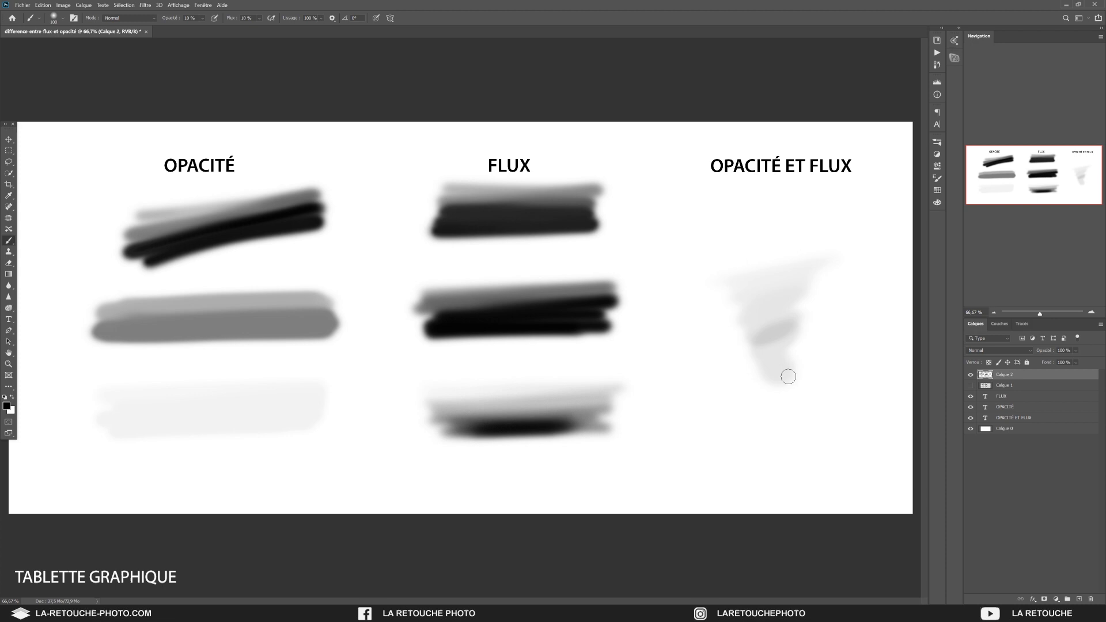
left_click_drag(775, 379, 790, 372)
left_click(782, 389)
mouse_move(755, 403)
left_mouse_down()
mouse_move(831, 394)
mouse_move(758, 414)
mouse_move(830, 405)
mouse_move(761, 431)
mouse_move(834, 415)
mouse_move(762, 429)
mouse_move(804, 424)
left_mouse_up()
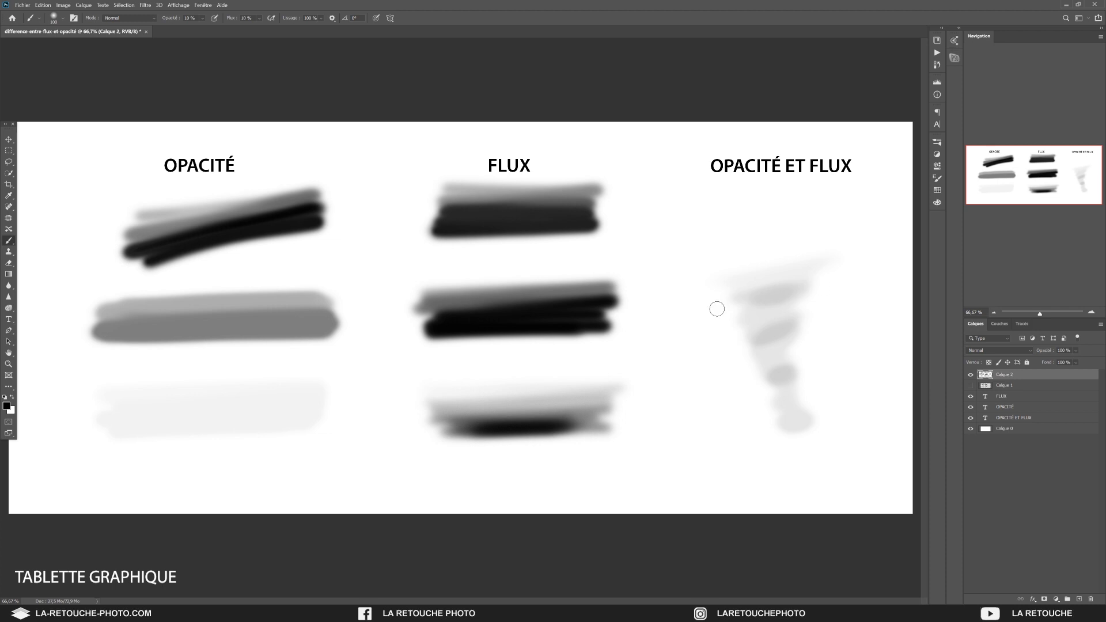
Step: Build up the middle of the faint patch and a darker diagonal stroke beside it, and reset brush opacity and flow to 100%
mouse_move(727, 314)
left_mouse_down()
mouse_move(819, 300)
mouse_move(752, 324)
left_mouse_up()
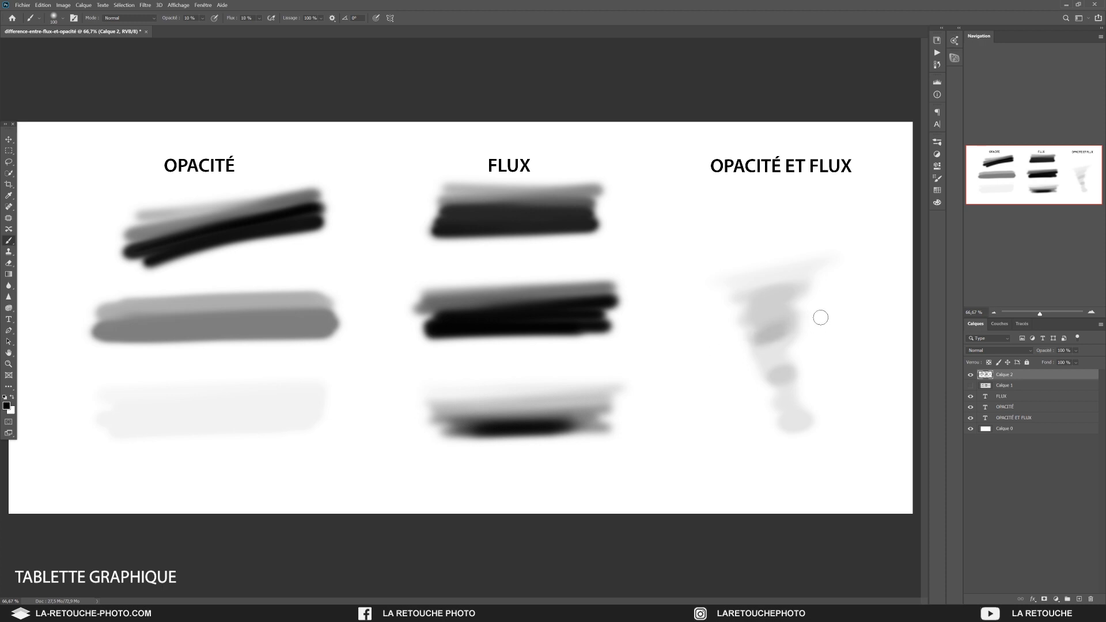
mouse_move(761, 336)
left_mouse_down()
mouse_move(752, 344)
mouse_move(803, 322)
left_mouse_up()
left_click_drag(760, 341, 717, 361)
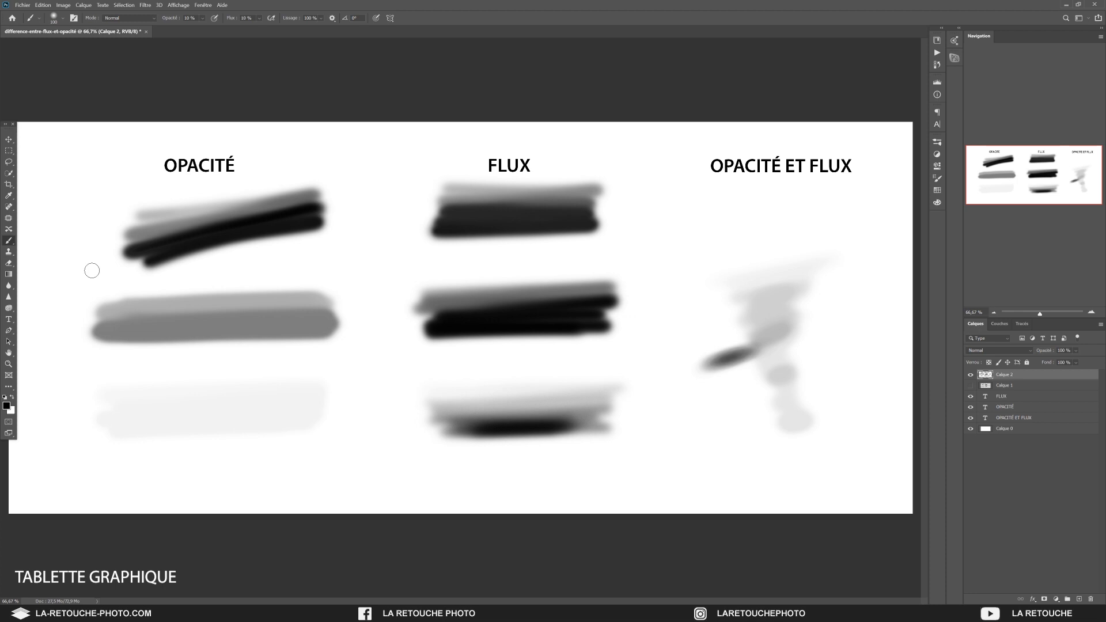
key("0")
key("shift+0")
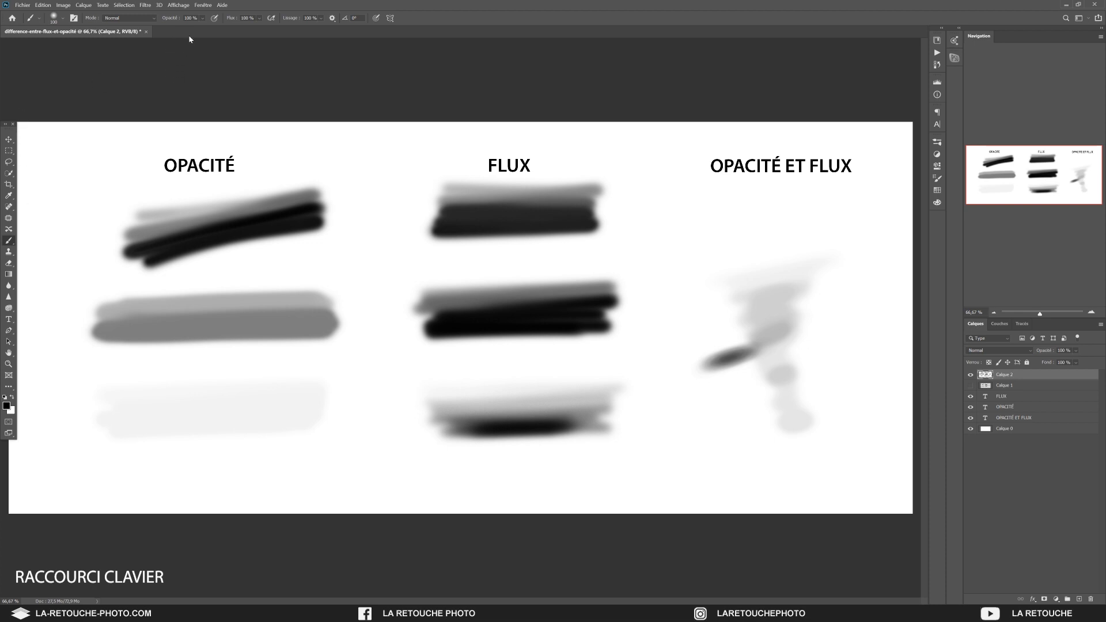
Step: Step the brush opacity through 20%, 50% and 60% while leaving the flow at 100%
left_click(203, 19)
left_click(304, 6)
key("2")
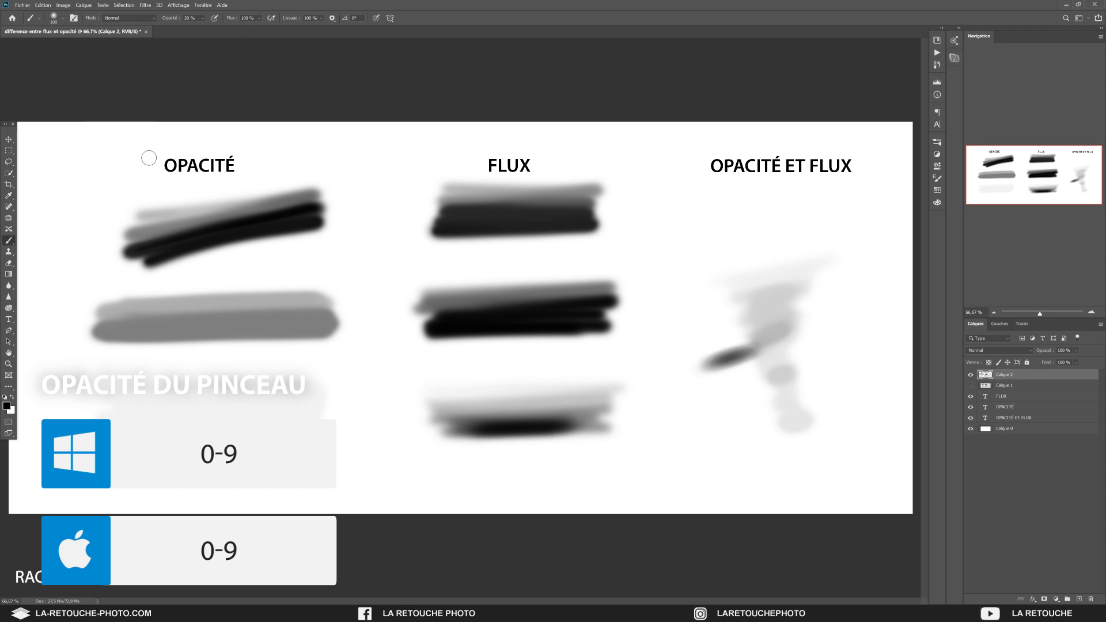
key("5")
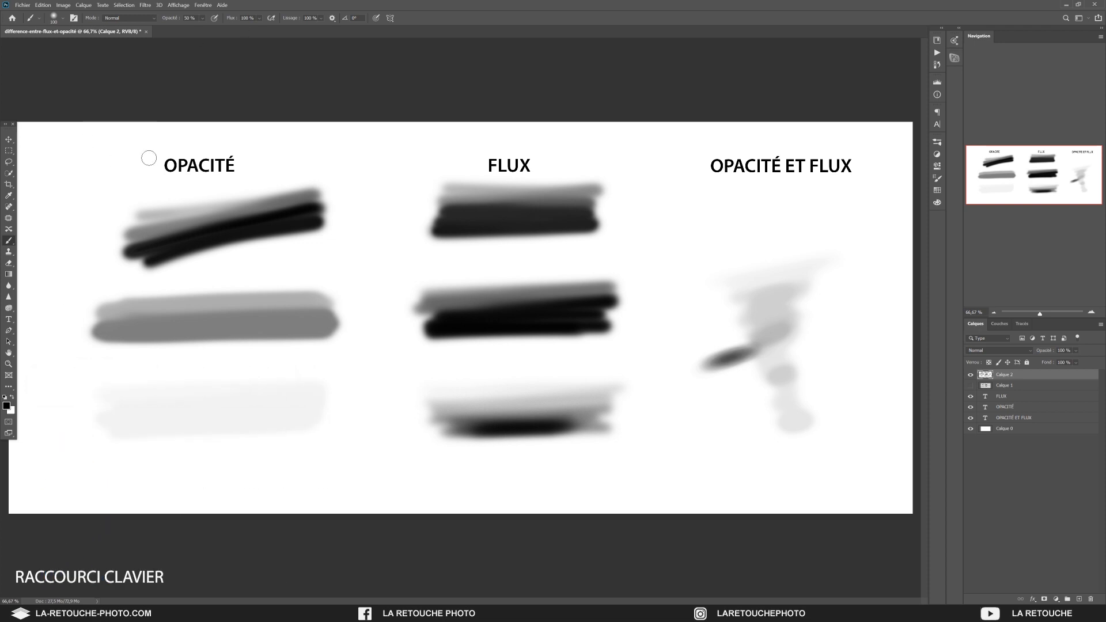
key("7")
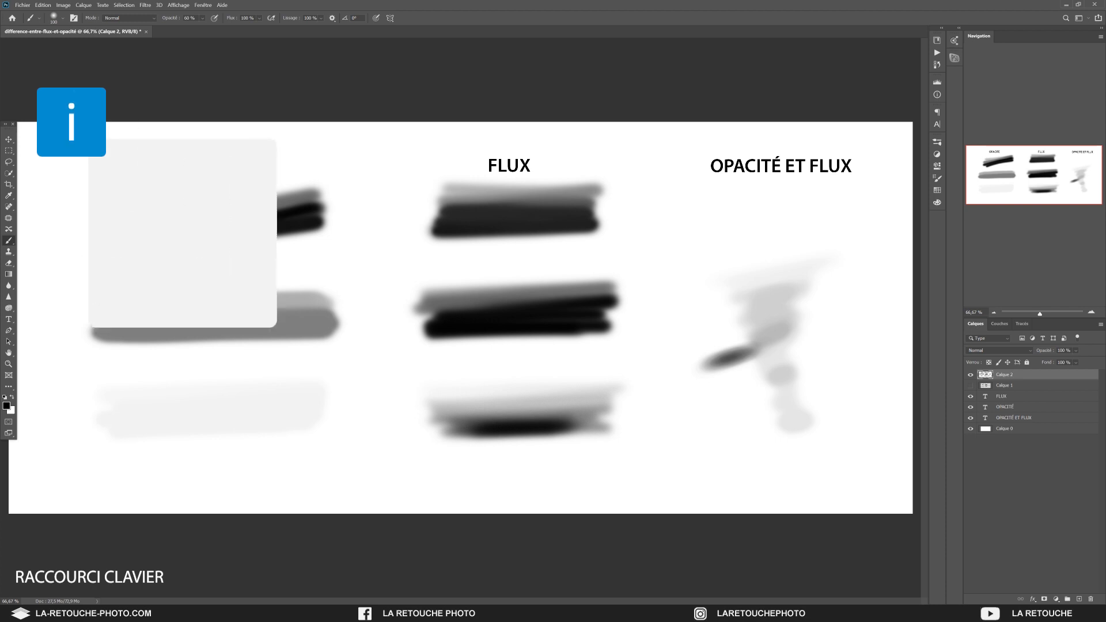